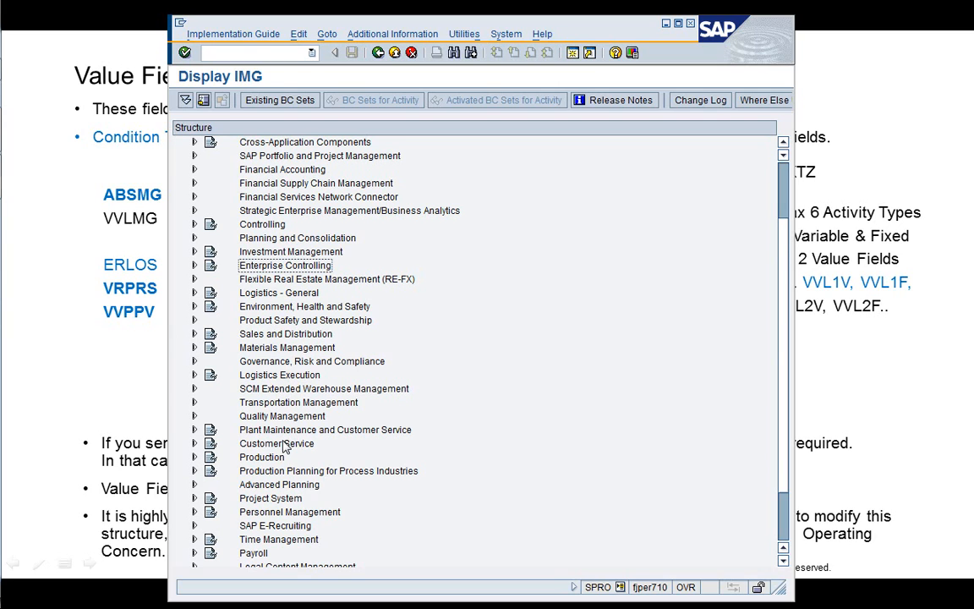
Open the Define standard value key activity in the IMG under Production, Basic Data, Work Center, General Data, Standard Value
left_click(193, 458)
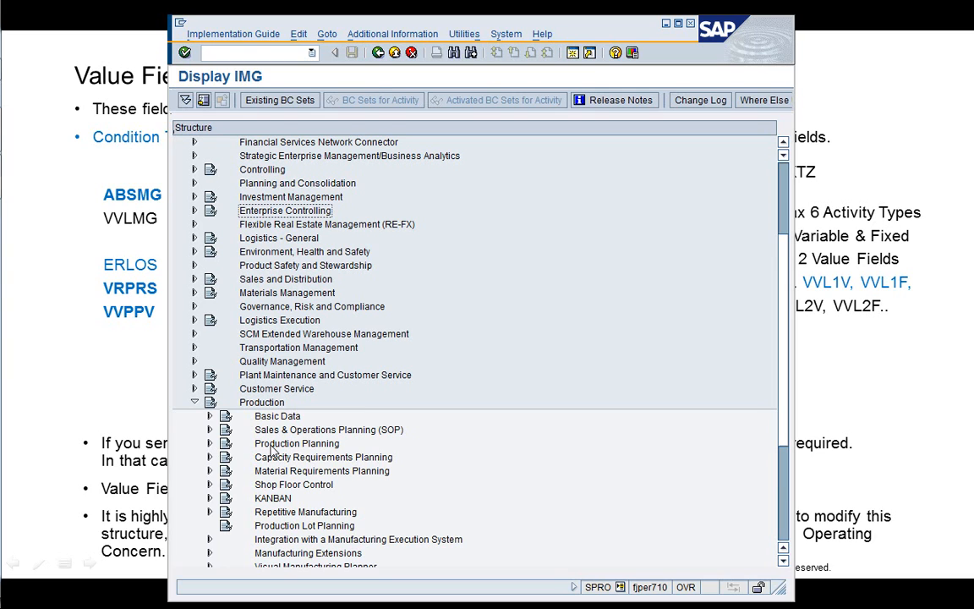
left_click(209, 416)
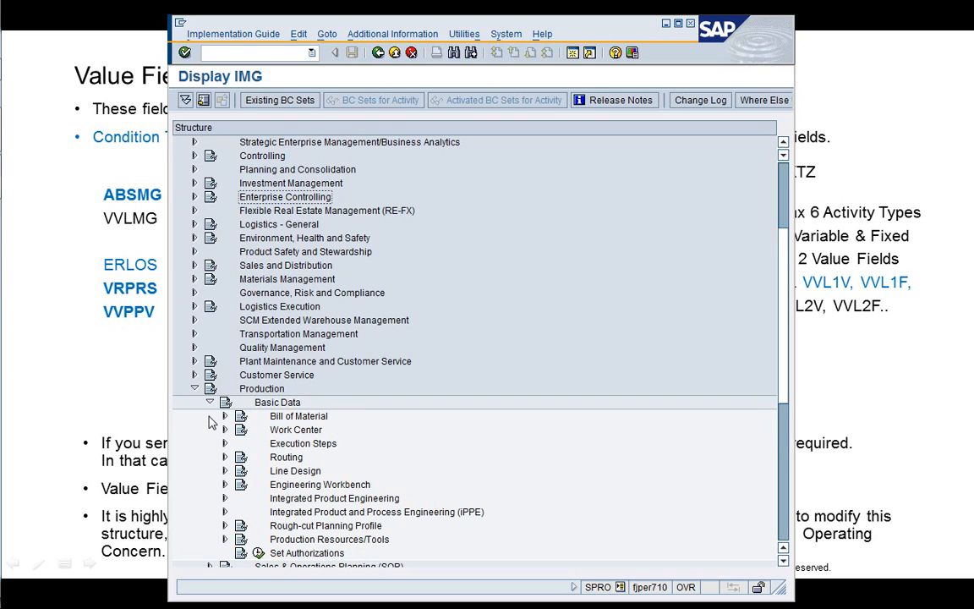
left_click(224, 430)
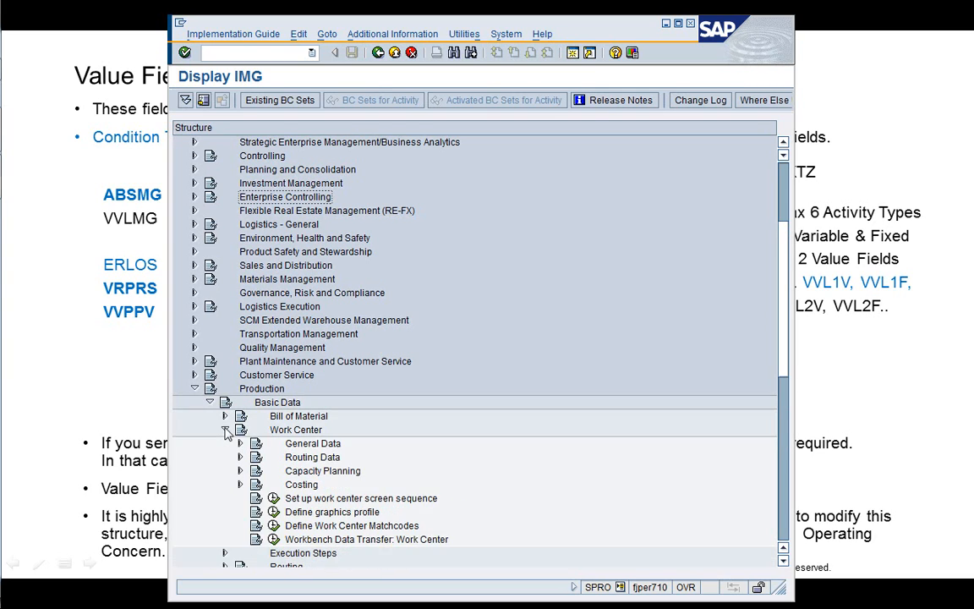
left_click(316, 446)
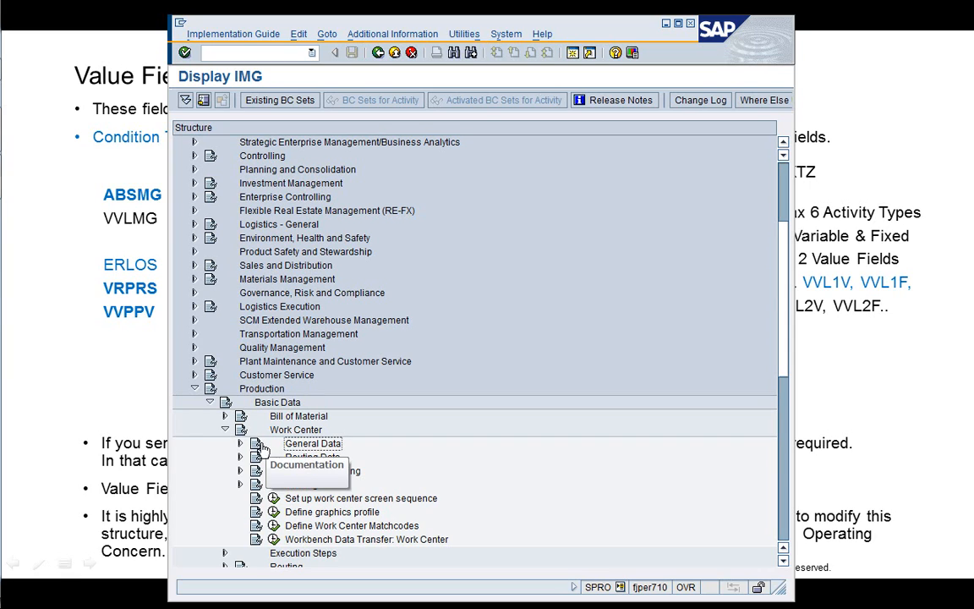
double_click(314, 445)
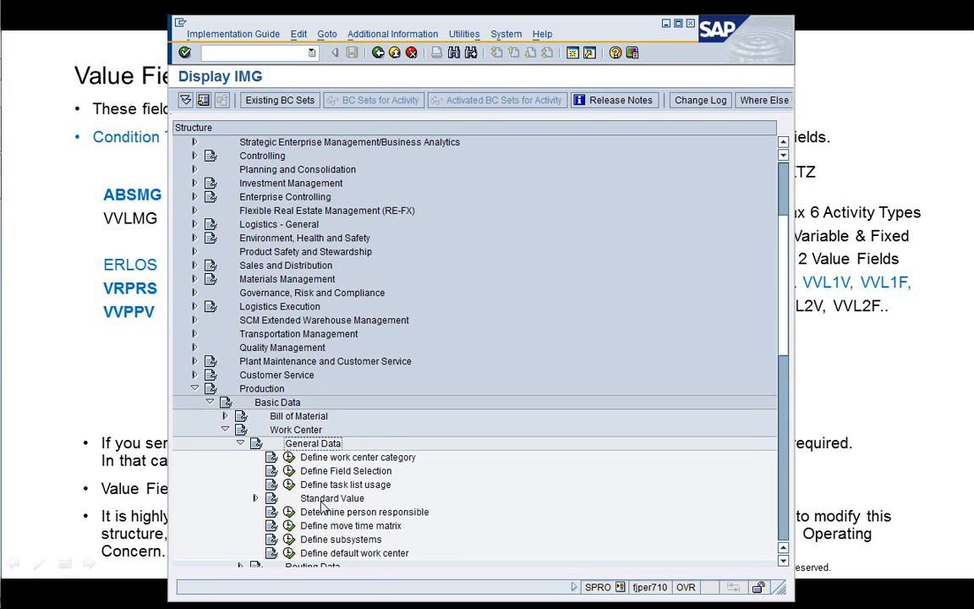
left_click(331, 498)
left_click(254, 499)
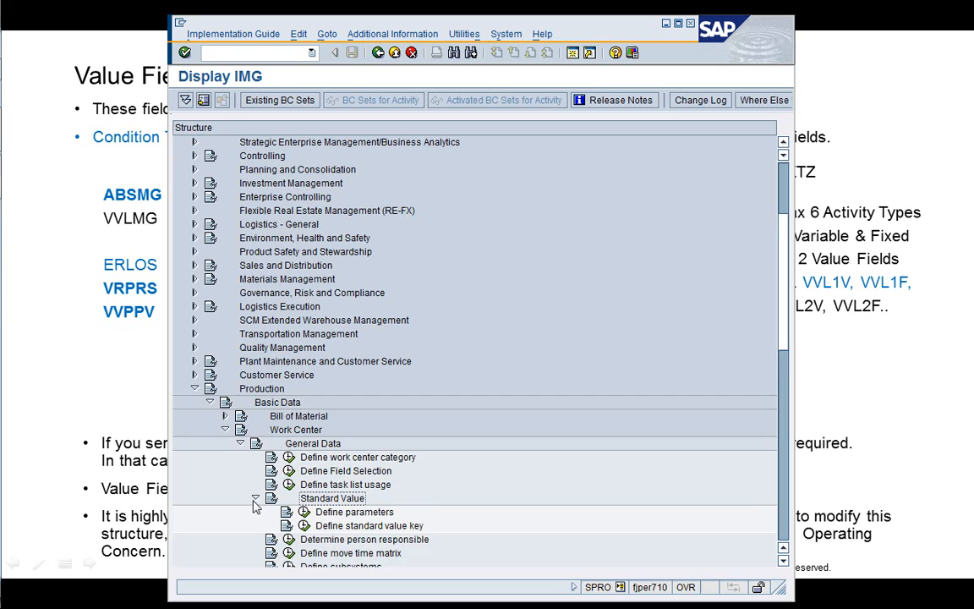
left_click(380, 527)
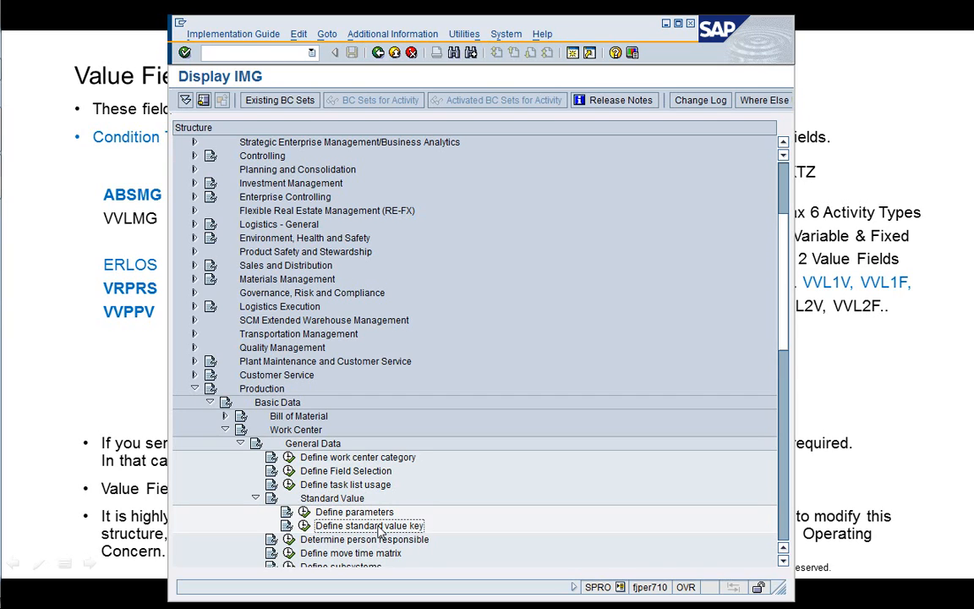
left_click(303, 526)
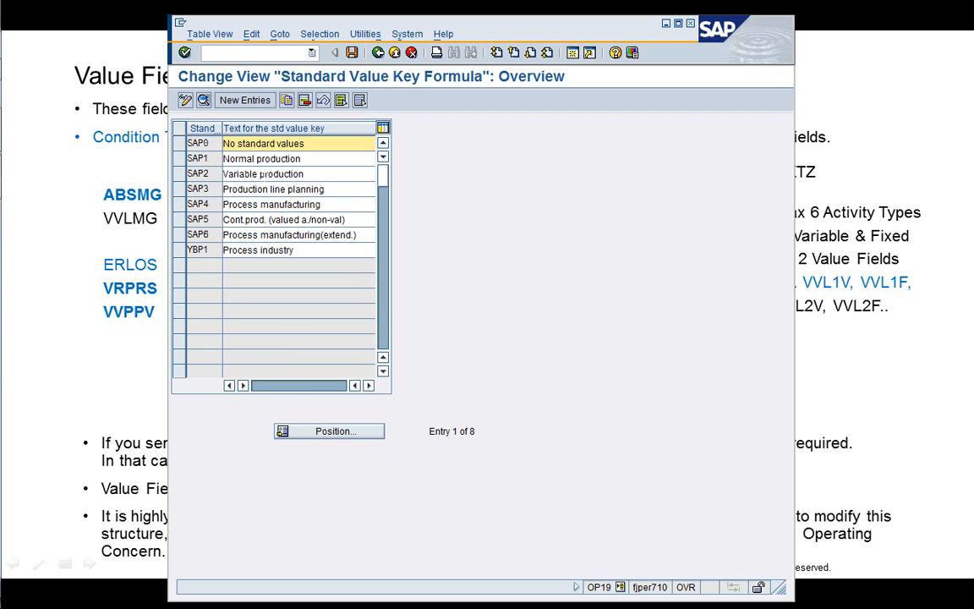
View the parameters of the SAP2 Variable production standard value key and return to the IMG structure
double_click(237, 173)
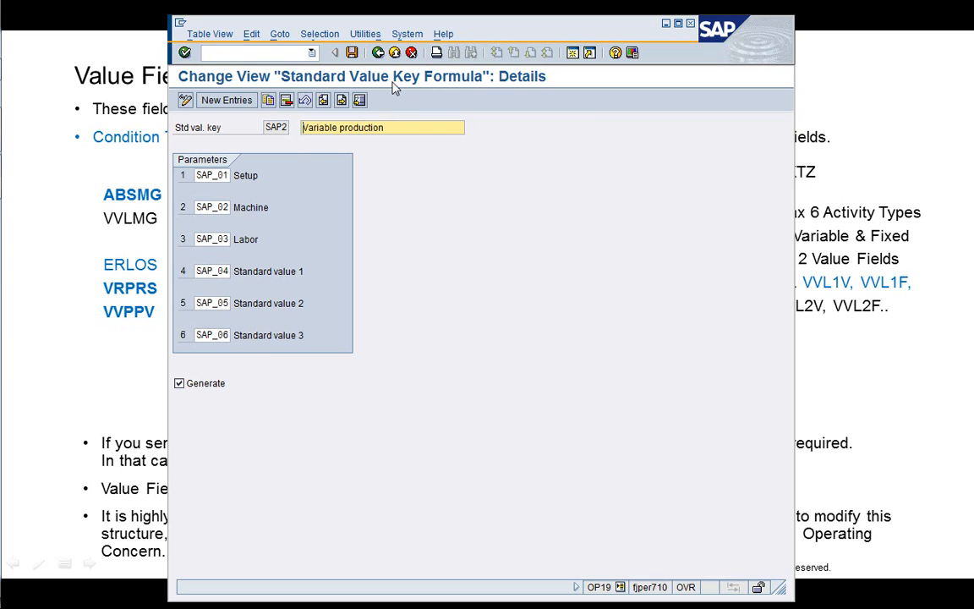
left_click(378, 54)
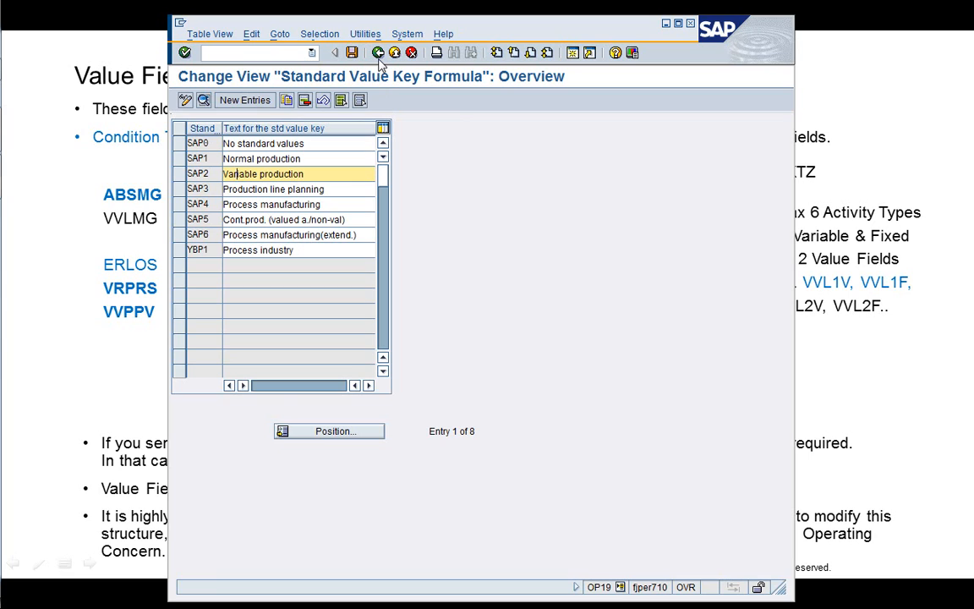
left_click(378, 54)
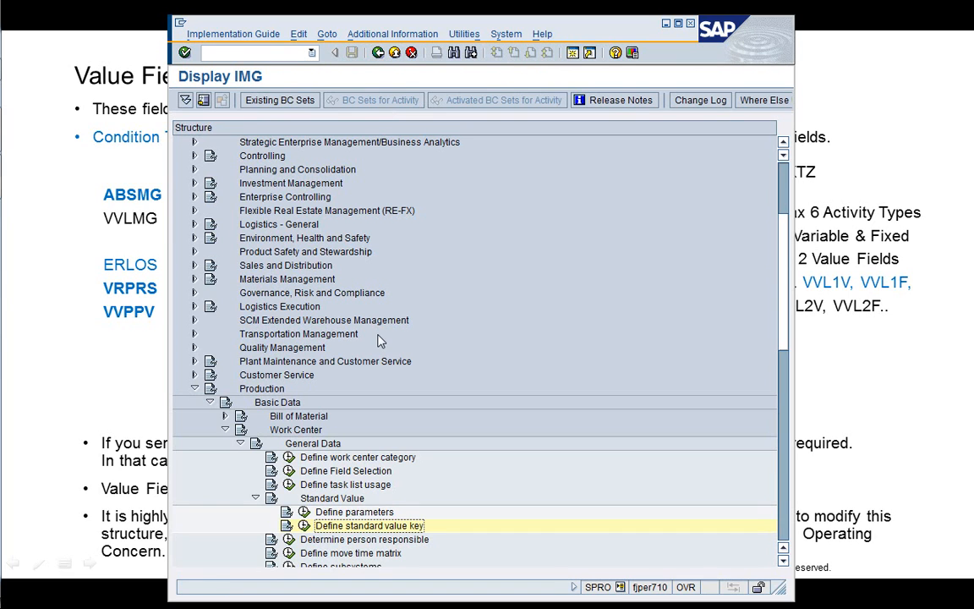
Collapse the expanded Standard Value, Work Center, Basic Data and Production nodes in the IMG structure
left_click(256, 498)
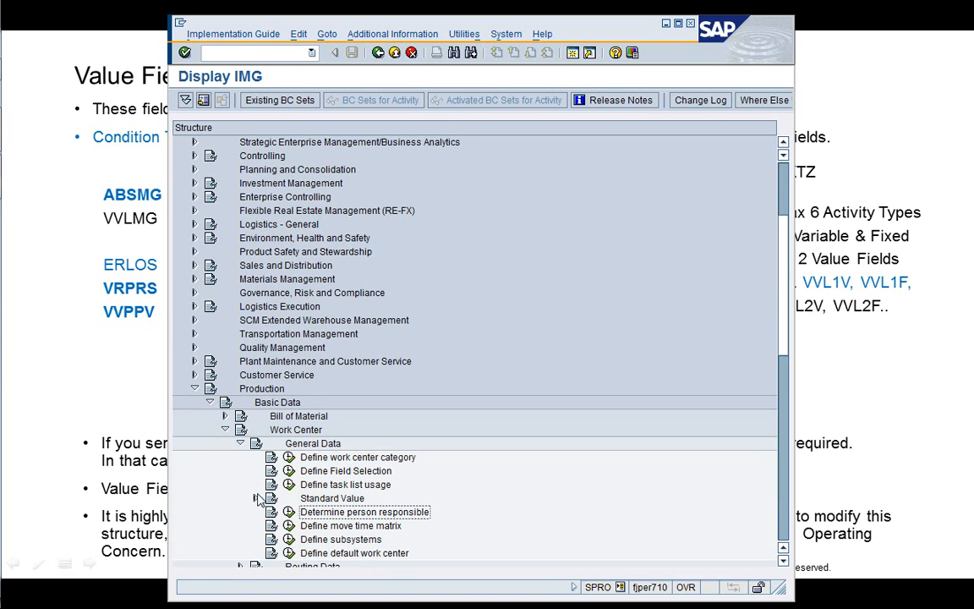
left_click(225, 431)
left_click(210, 402)
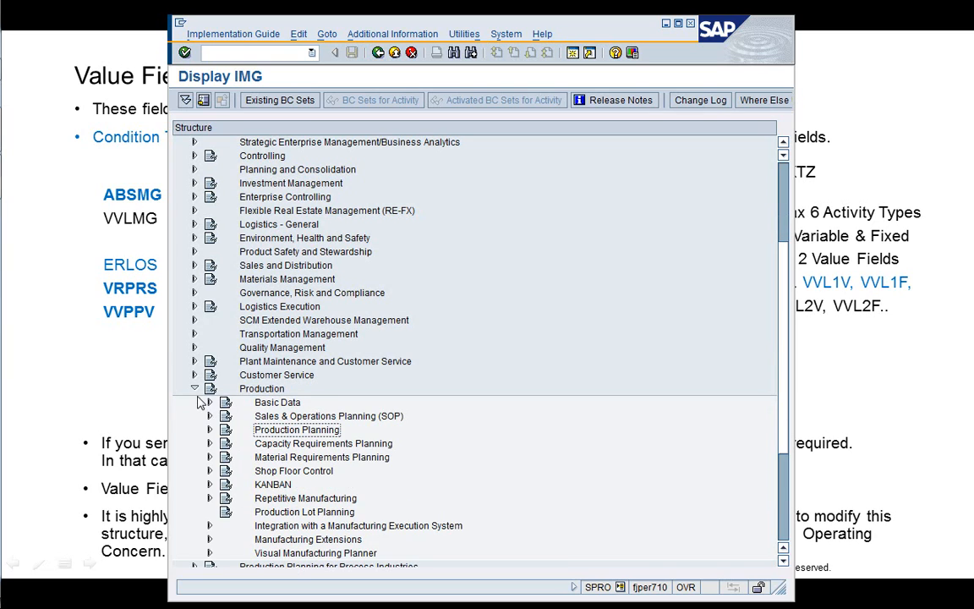
left_click(194, 389)
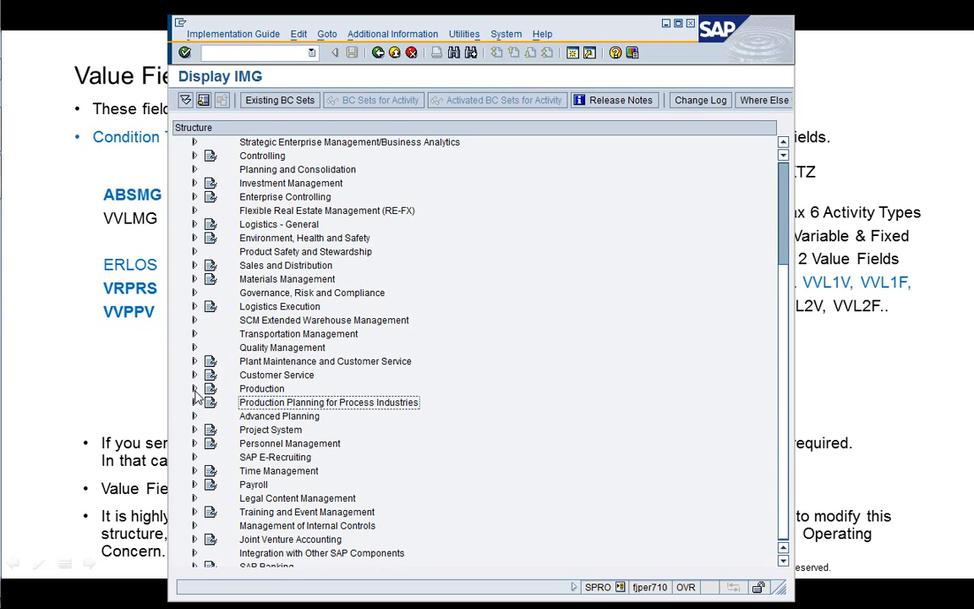
Expand the Controlling node and its Cost Center Accounting subnode in the IMG structure
left_click(261, 213)
key("Up")
key("Up")
key("Up")
key("Up")
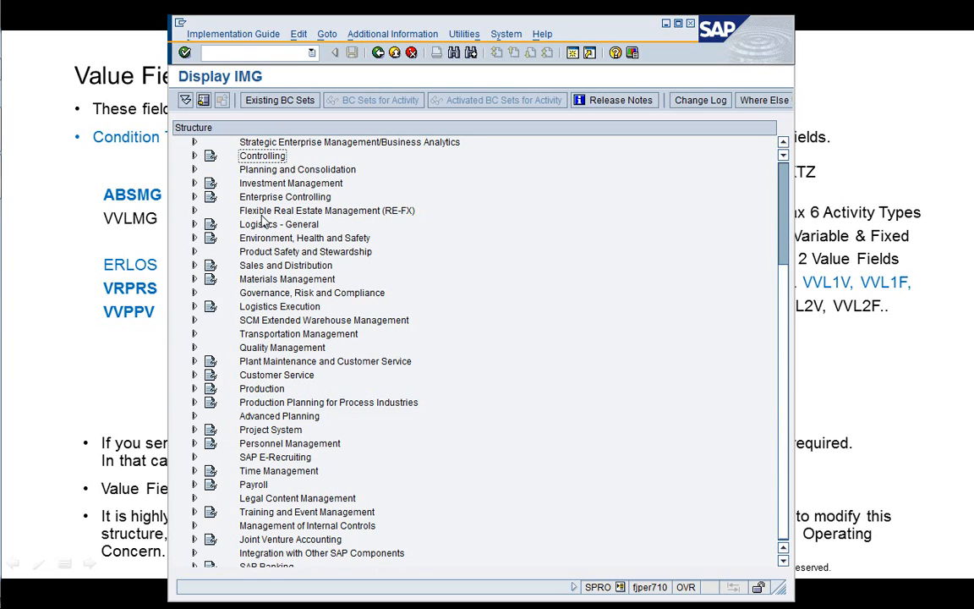
key("Right")
key("Down")
key("Down")
key("Down")
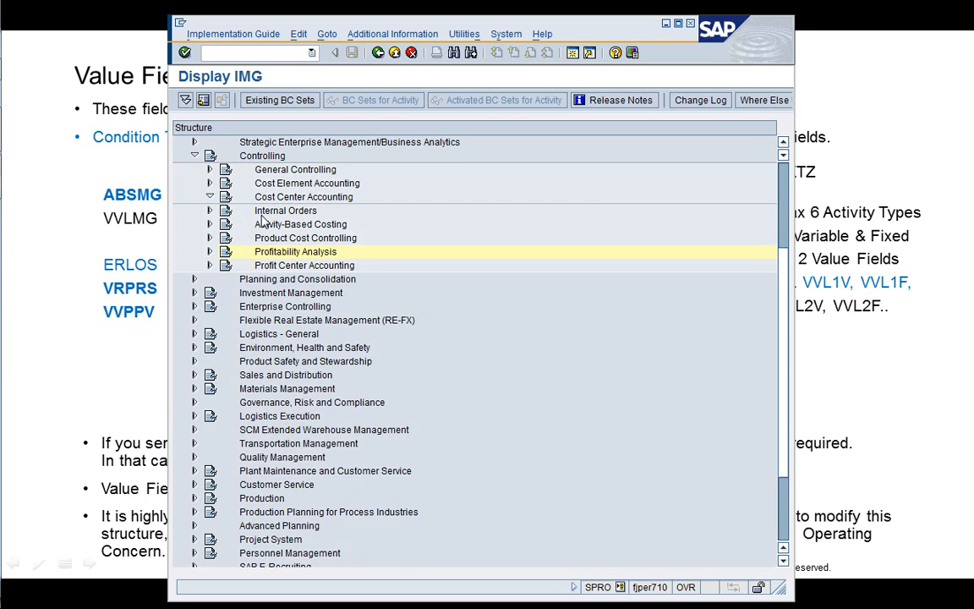
key("Right")
Expand the Planning node under Cost Center Accounting
key("Down")
key("Down")
key("Down")
key("Down")
key("Down")
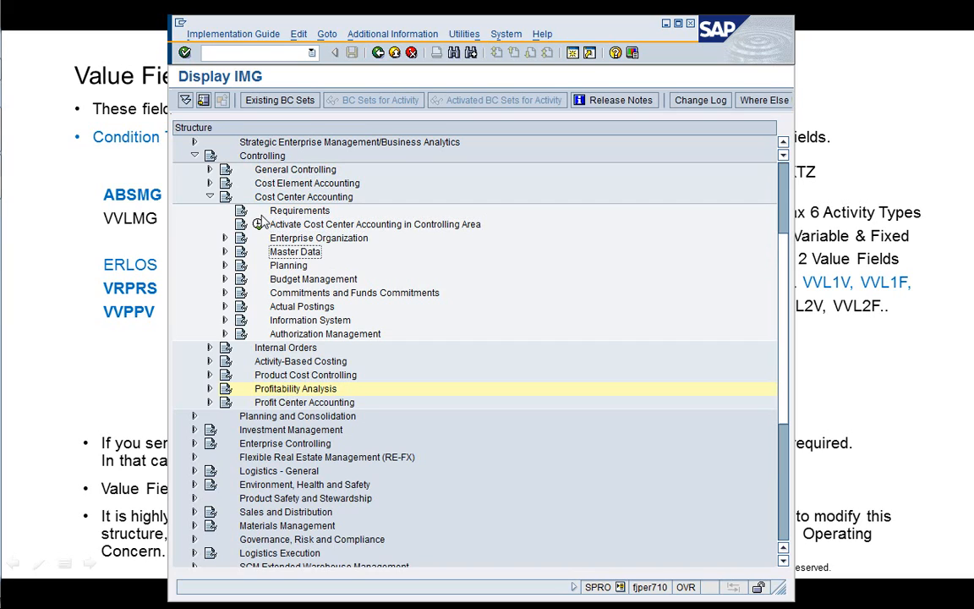
key("Up")
key("Down")
key("Right")
key("Down")
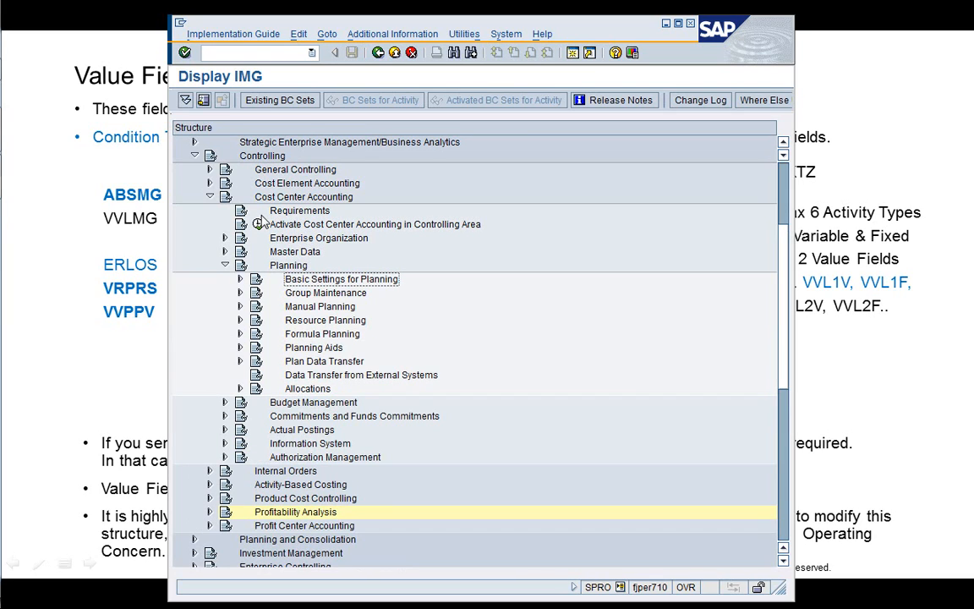
Expand the Allocations node under Cost Center Accounting's Planning settings
key("Down")
key("Down")
key("Down")
key("Down")
key("Down")
key("Down")
key("Down")
key("Down")
key("Right")
key("Down")
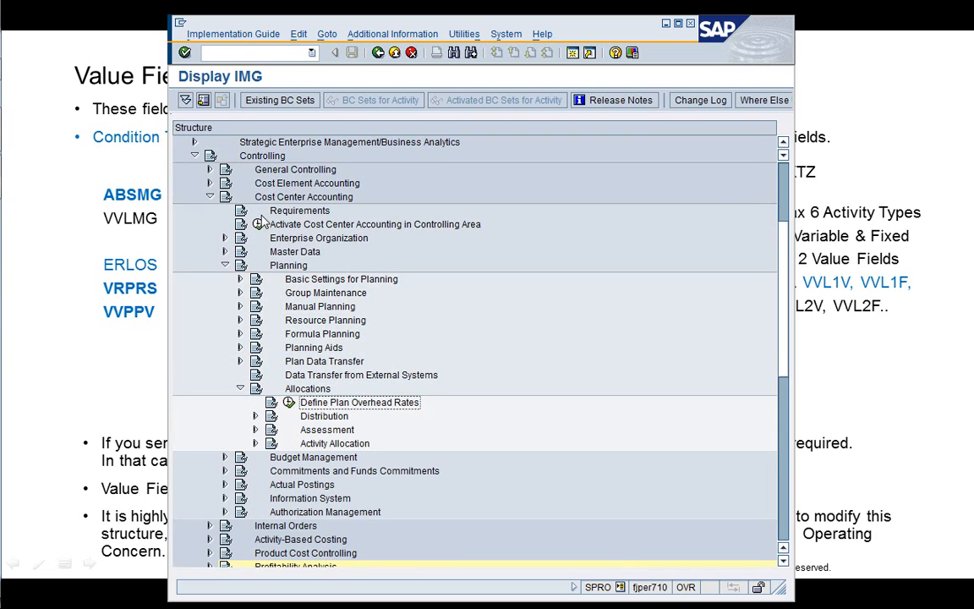
Expand Activity Allocation and its Splitting node to show the splitting structure activities
key("Down")
key("Down")
key("Down")
key("Right")
key("Down")
key("Down")
key("Down")
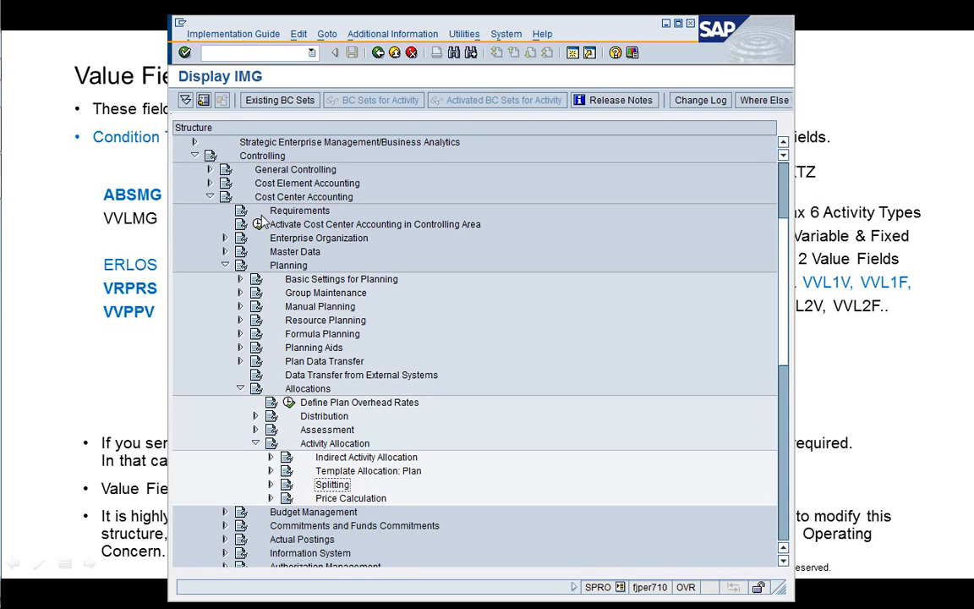
key("Right")
key("Down")
key("Down")
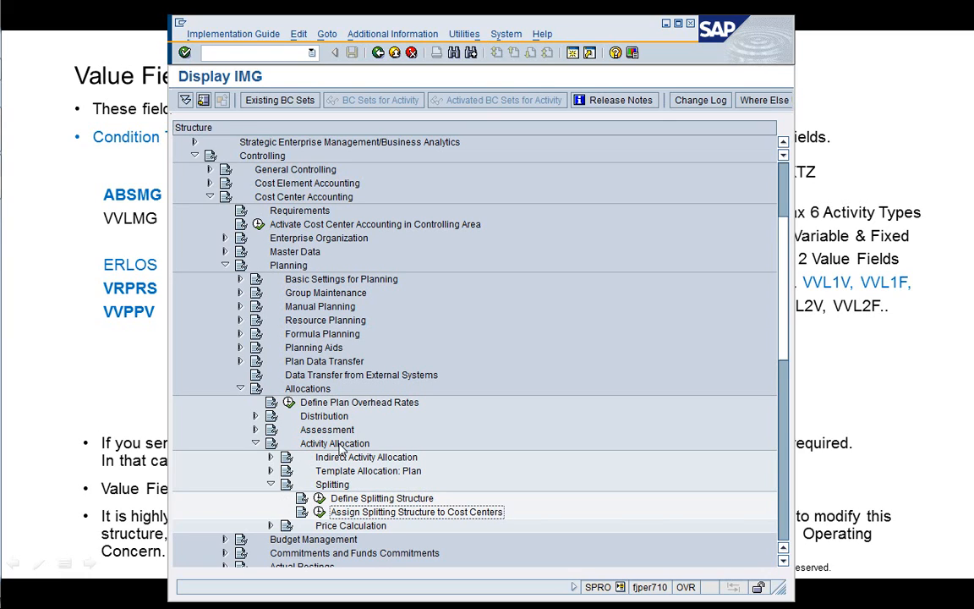
Examine the Define Splitting Structure and Assign Splitting Structure to Cost Centers screens, returning to the IMG after each
left_click(319, 499)
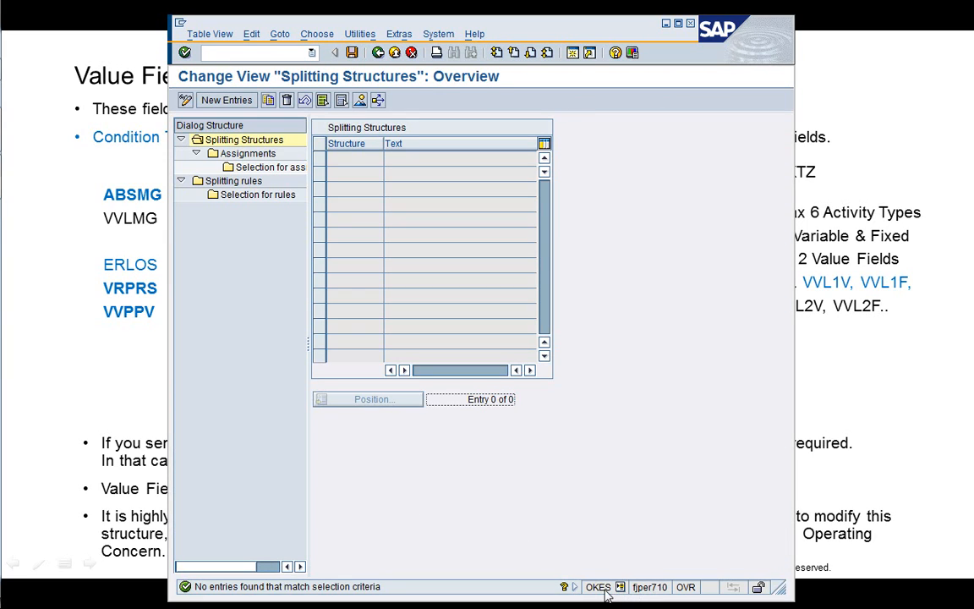
left_click(411, 53)
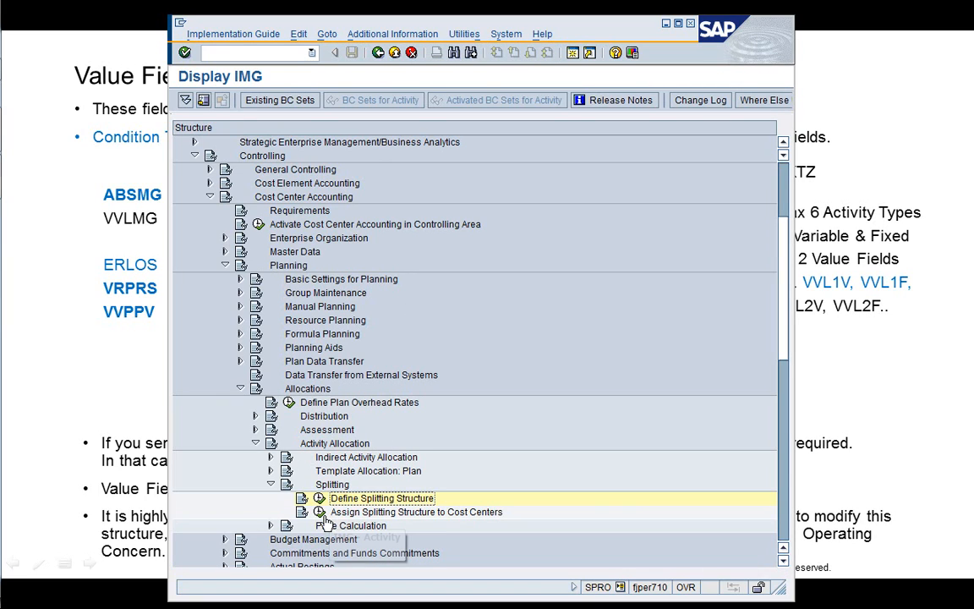
left_click(320, 514)
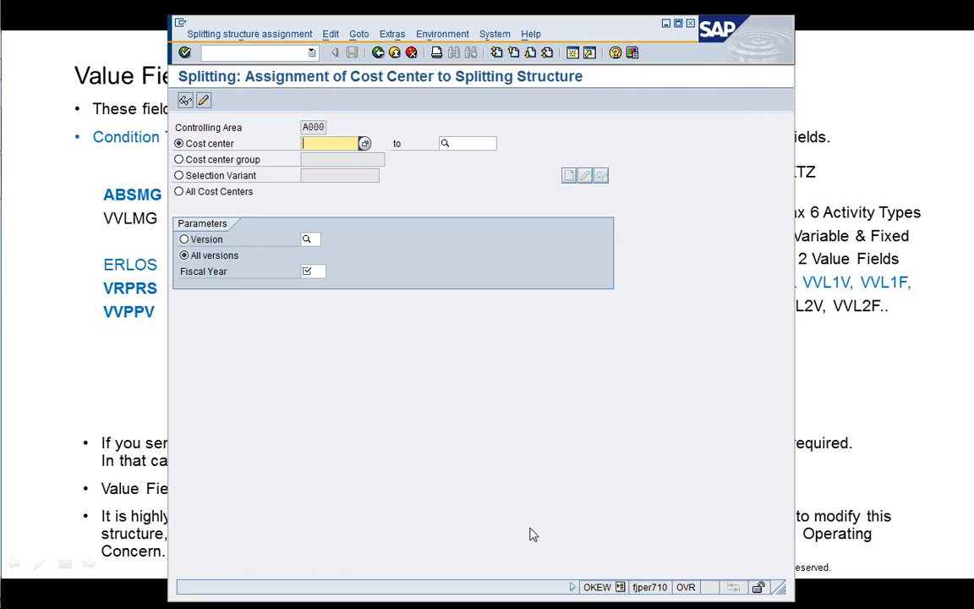
left_click(380, 55)
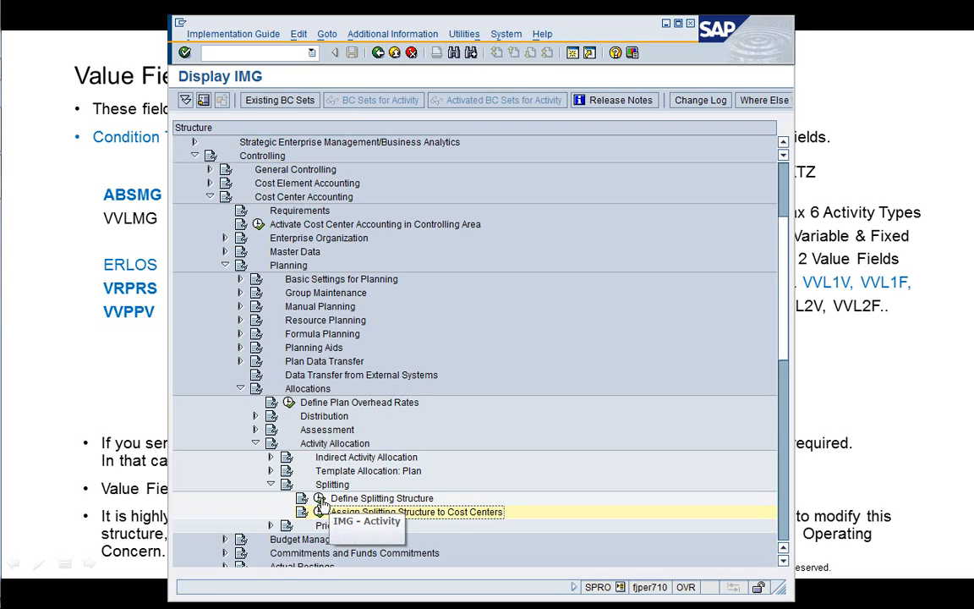
left_click(321, 498)
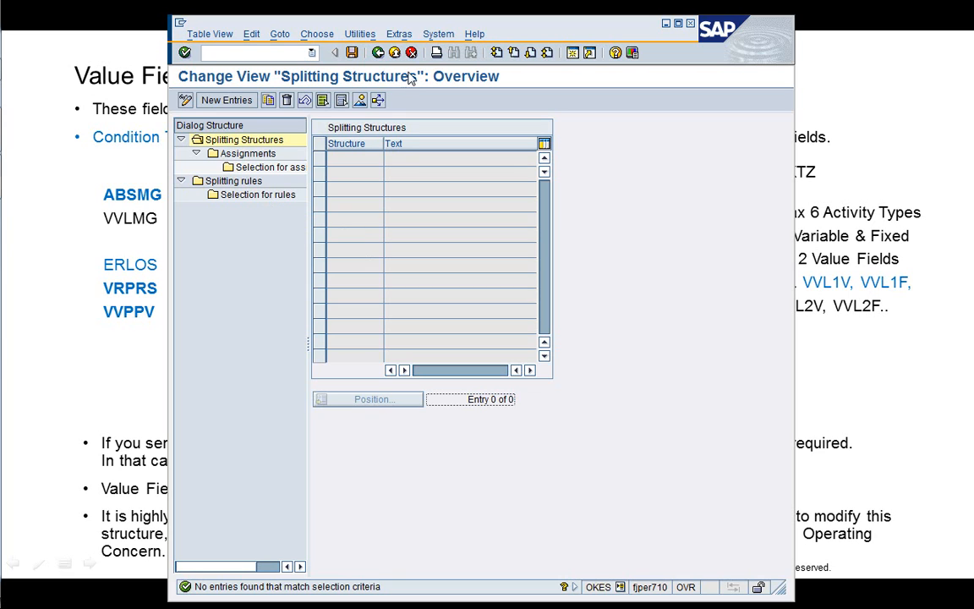
left_click(378, 52)
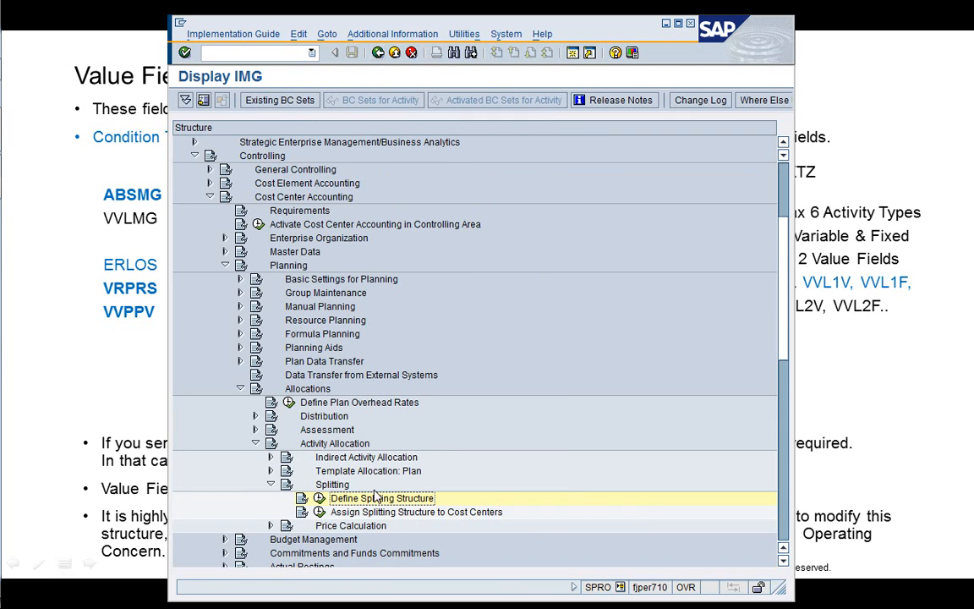
left_click(319, 513)
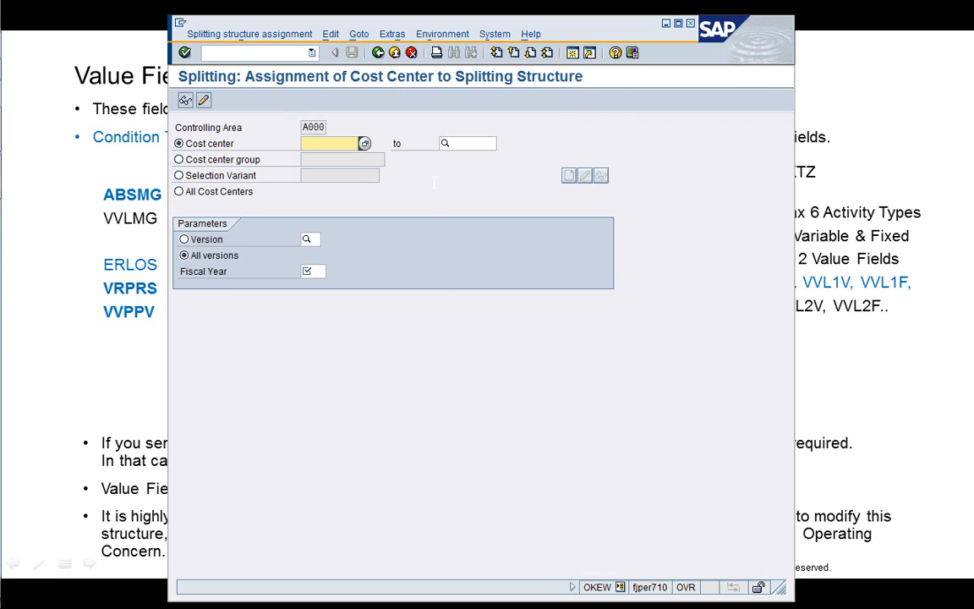
left_click(378, 52)
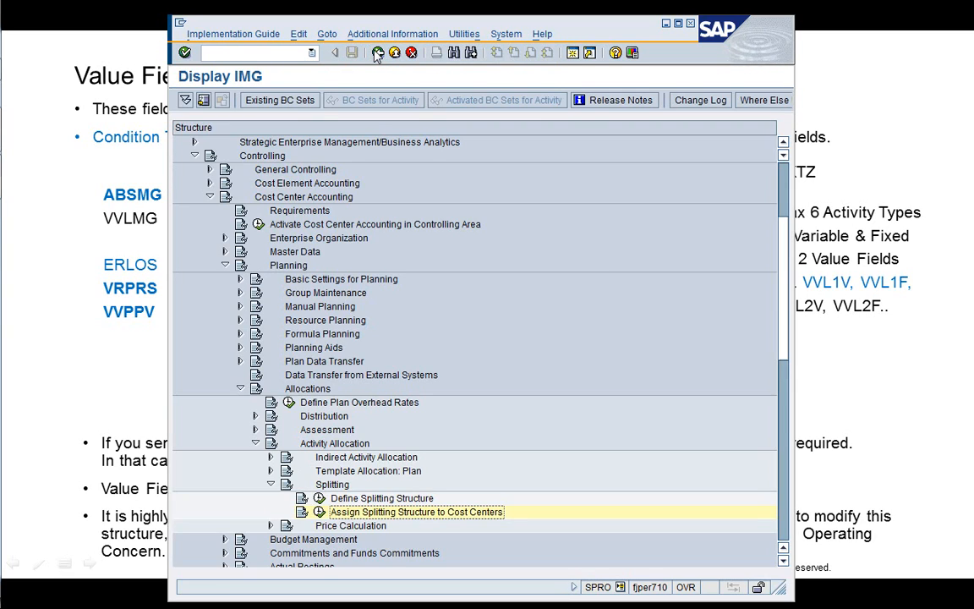
Collapse the Activity Allocation, Allocations and Planning nodes under Cost Center Accounting
left_click(256, 443)
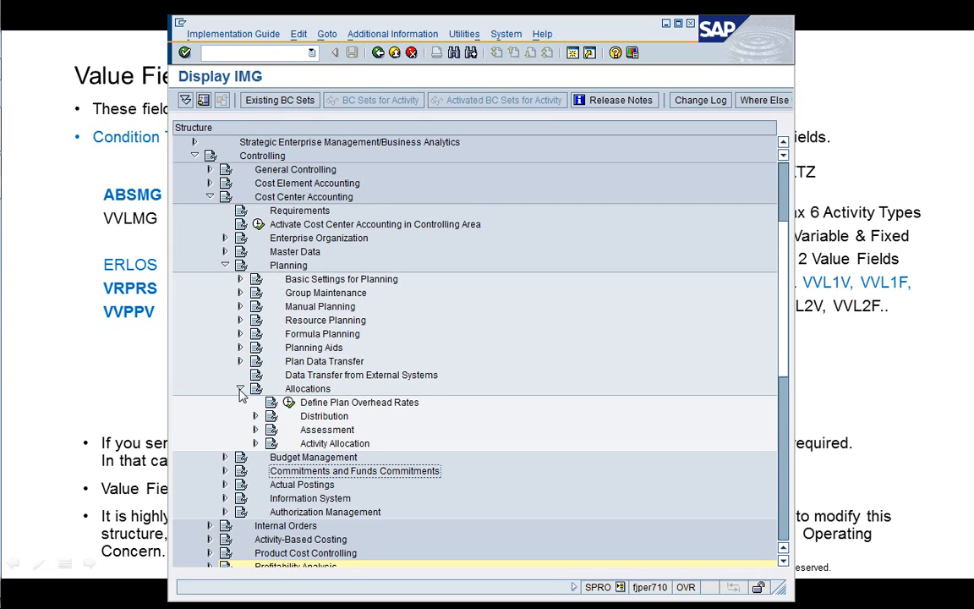
left_click(240, 388)
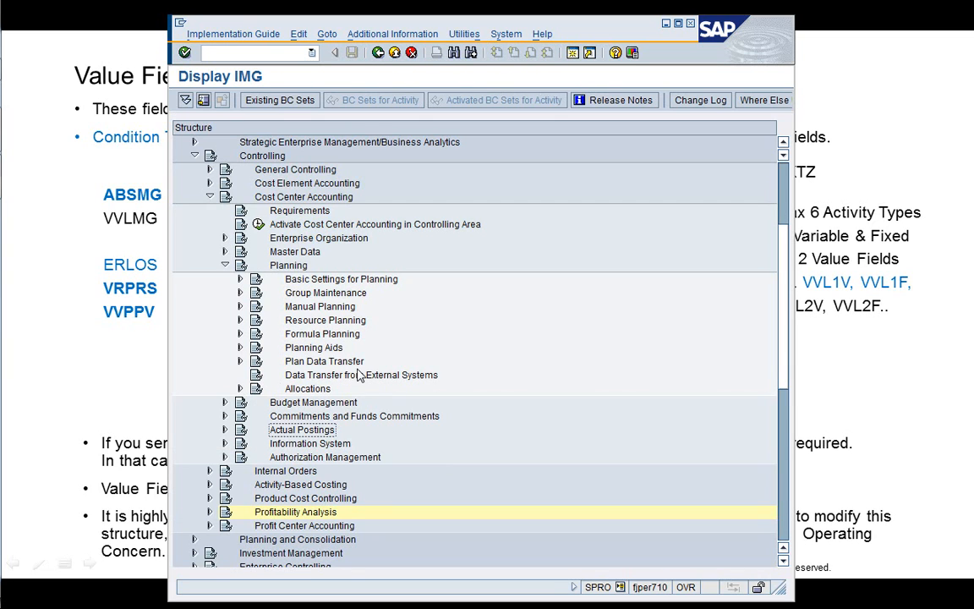
left_click(224, 264)
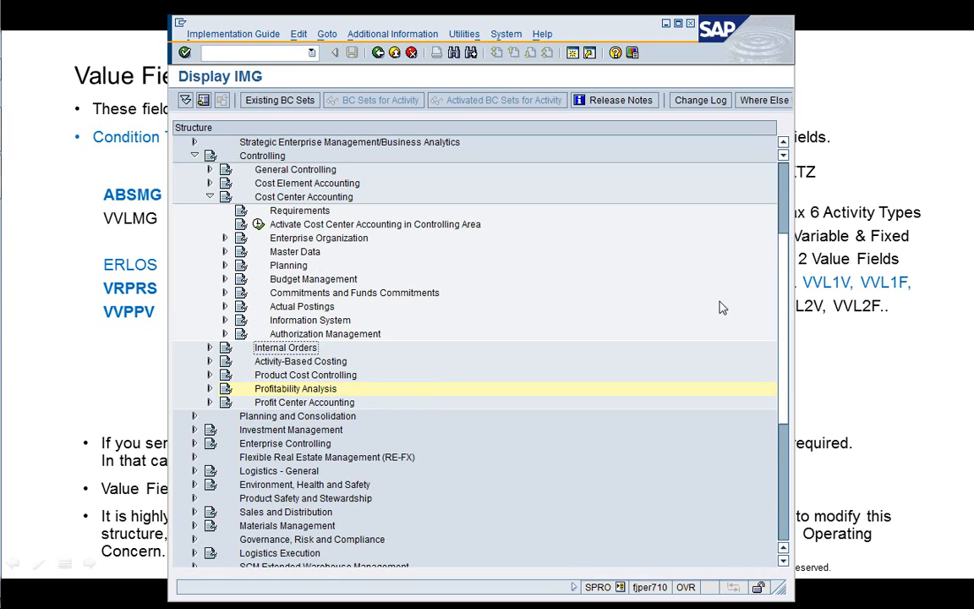
Bring up the Value Fields slide, switch to the SAP Easy Access session, and run transaction /nKEA6 to edit value fields
left_click(877, 288)
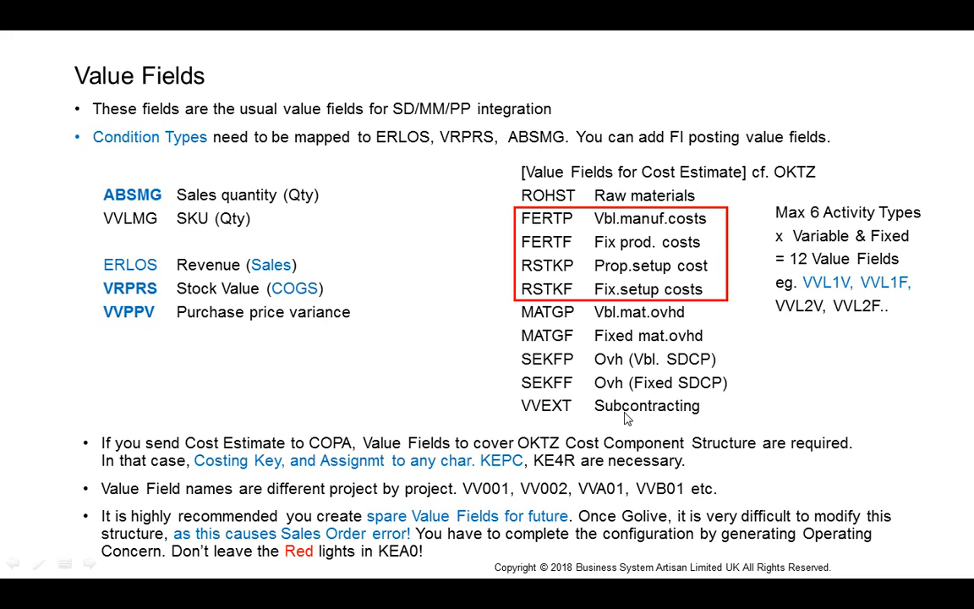
key("alt+Tab")
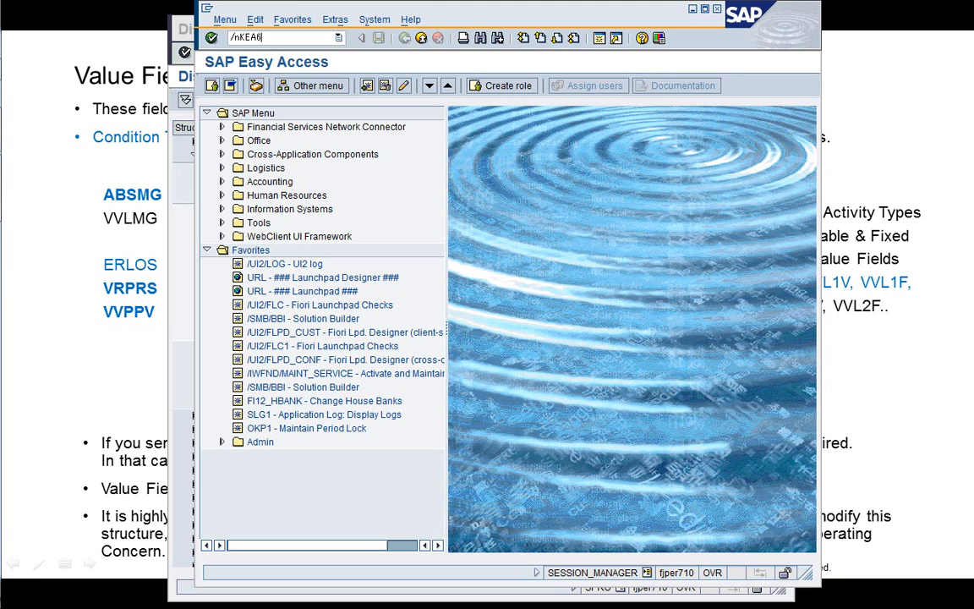
key("Return")
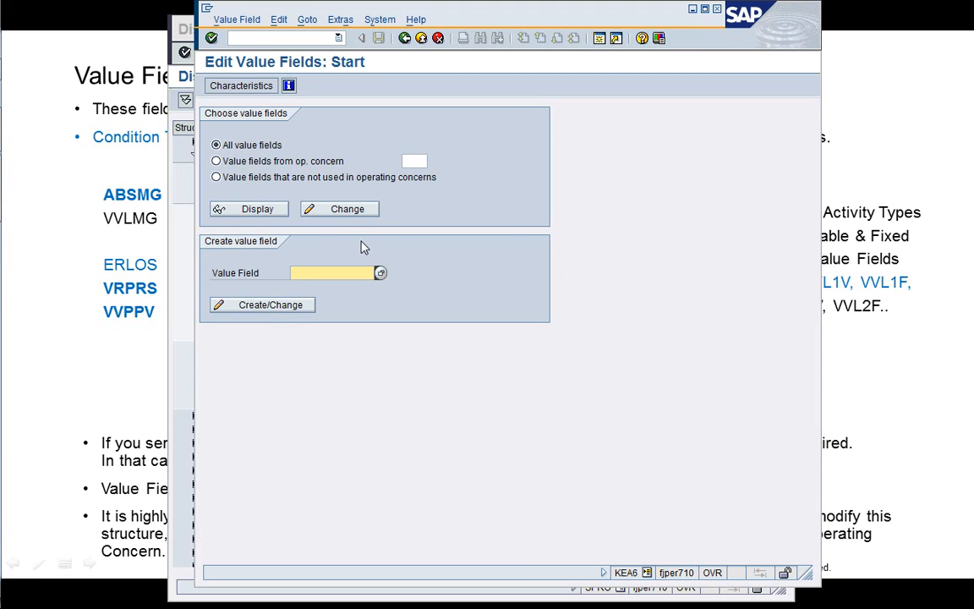
Minimize the Display IMG window and move the Edit Value Fields window so that more of the slide shows
left_click(170, 133)
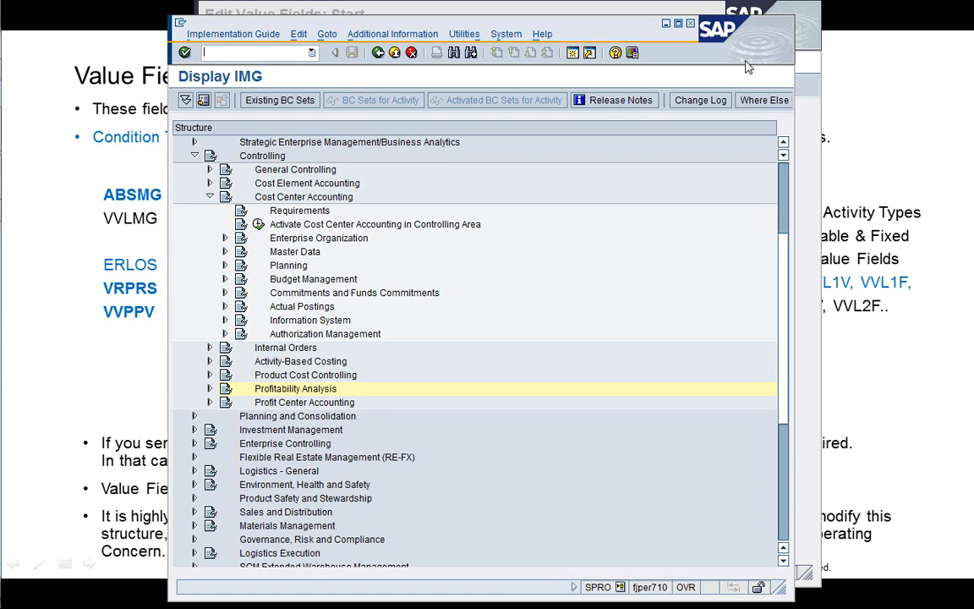
left_click(667, 25)
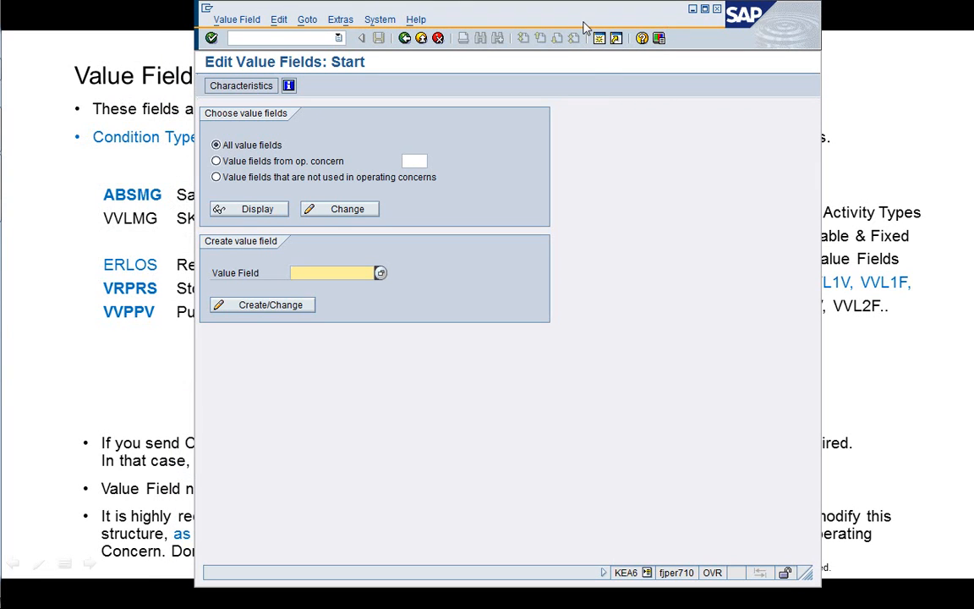
left_click_drag(583, 18, 649, 30)
Try to create a value field named FKLMG
left_click(369, 284)
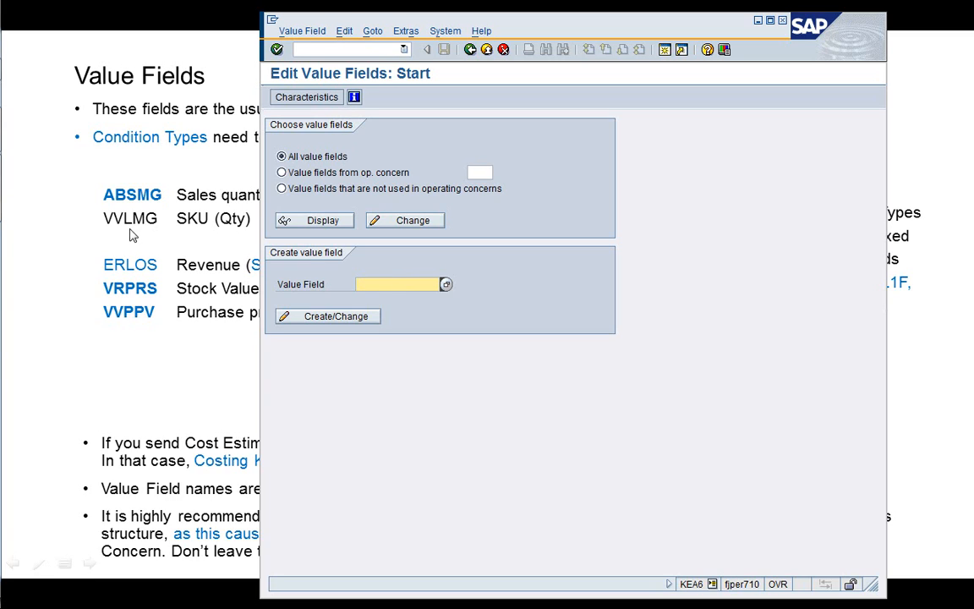
type("FKLMG")
left_click(356, 320)
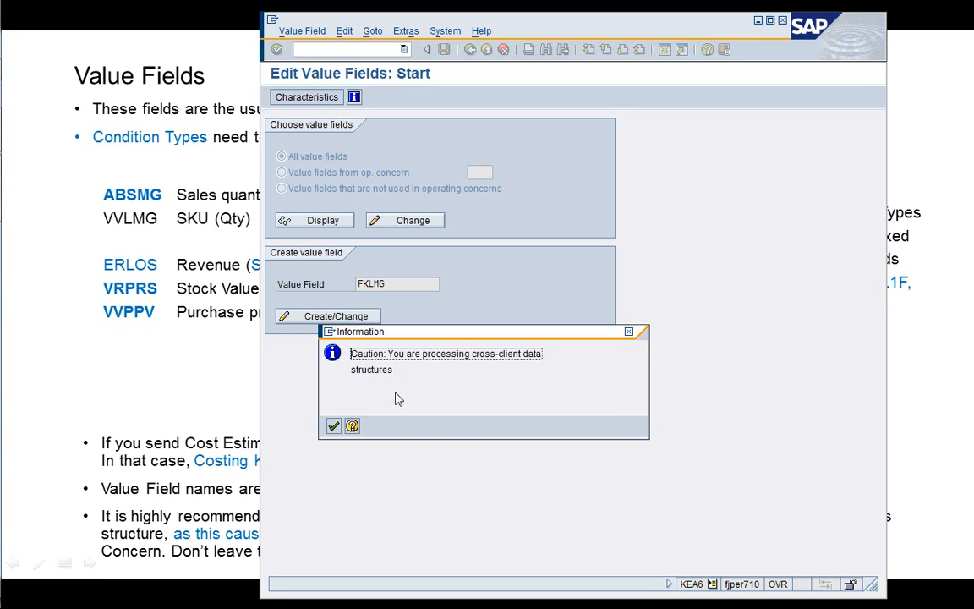
left_click(333, 426)
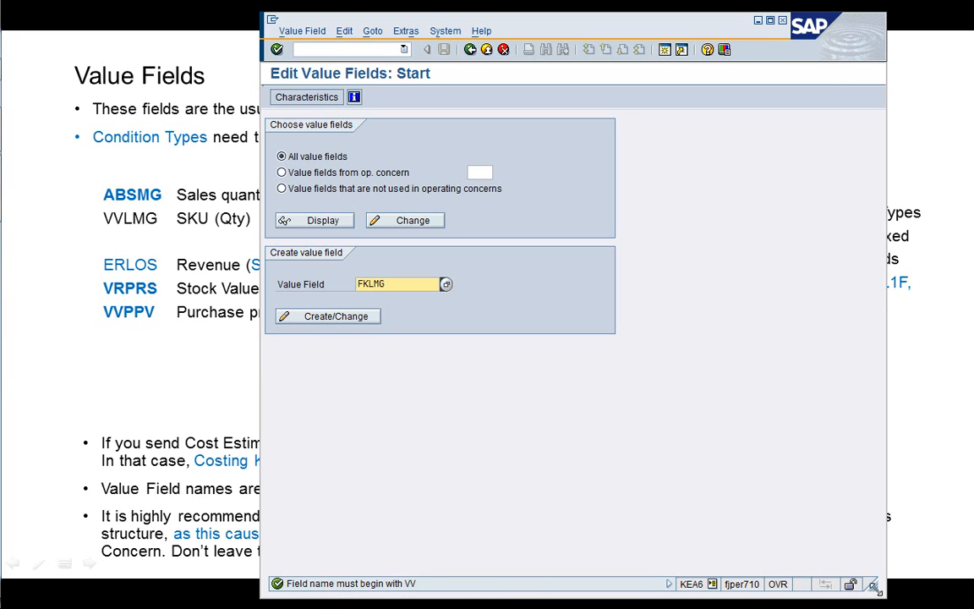
Make the window slightly smaller, set the value field name to VVLMG and open it for creation
left_click_drag(870, 574, 852, 549)
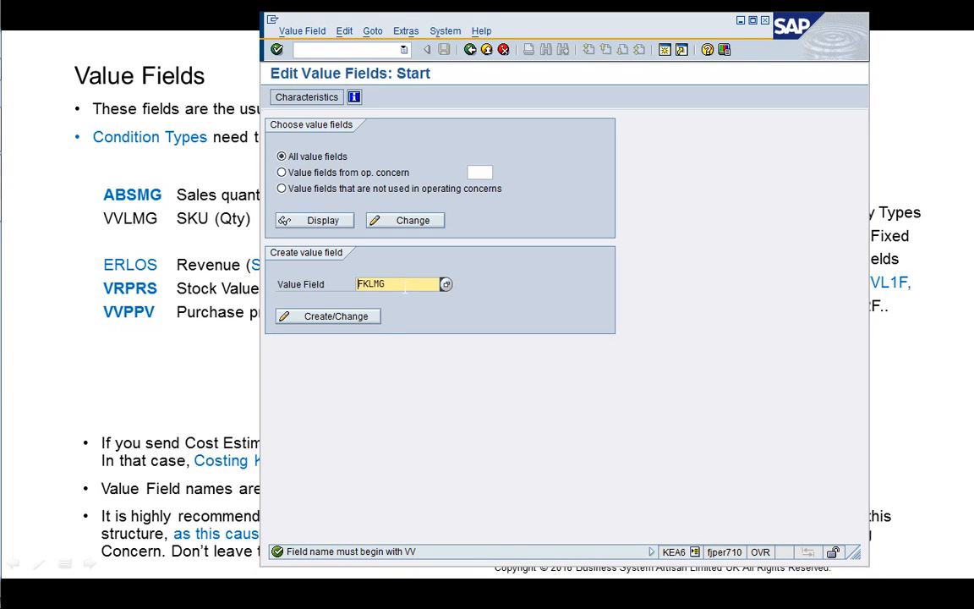
type("VV")
left_click(351, 322)
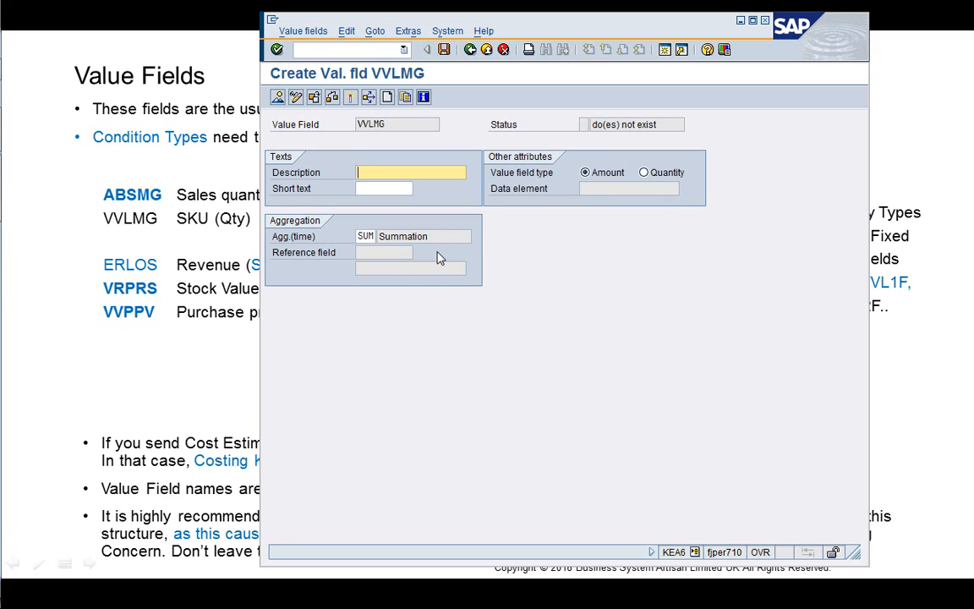
Give value field VVLMG the description "Billed Qty in SKU", the short text "SKU" and the type Quantity
type("Billed Qty in SKU")
key("Tab")
type("Bill")
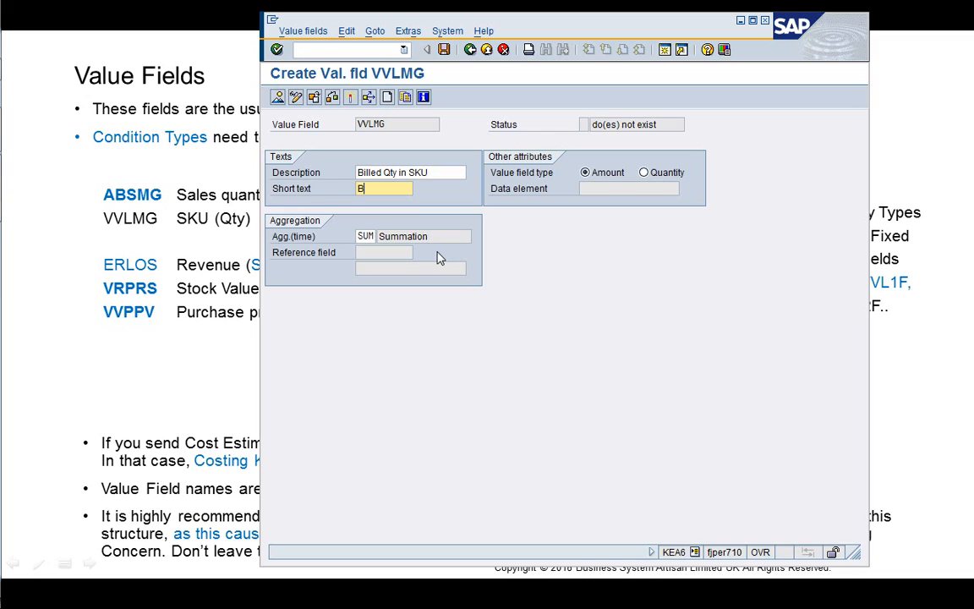
type("ed Qty")
key("BackSpace")
key("BackSpace")
key("BackSpace")
key("BackSpace")
key("BackSpace")
key("BackSpace")
key("BackSpace")
key("BackSpace")
key("BackSpace")
key("BackSpace")
type("SKU")
left_click(644, 173)
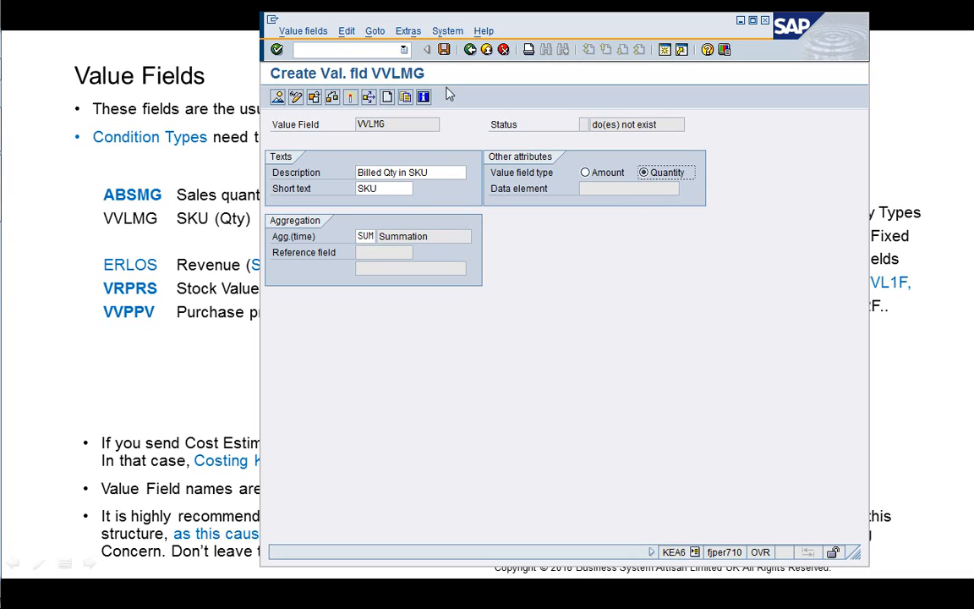
Save and activate value field VVLMG, returning to the value field start screen
left_click(444, 49)
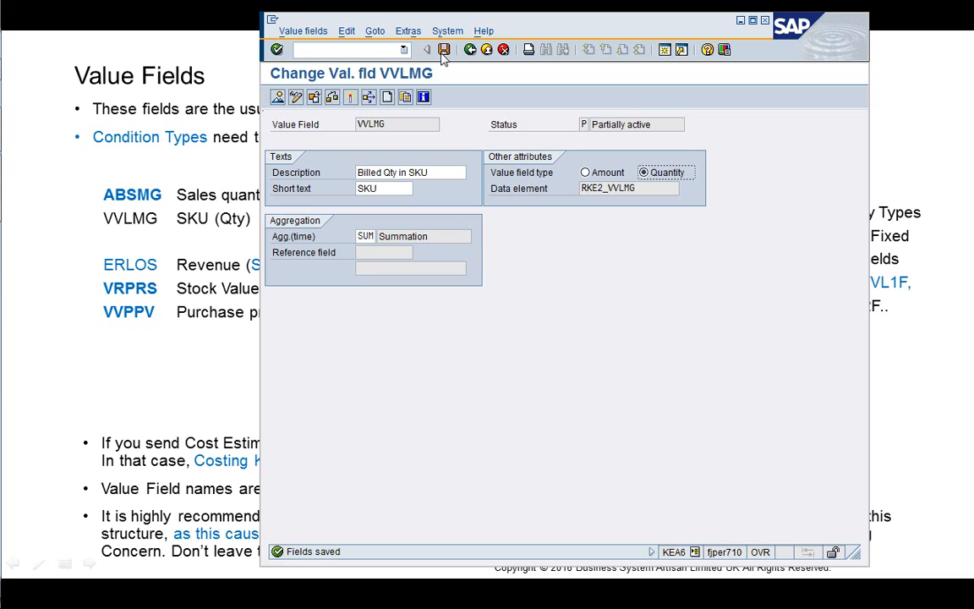
left_click(350, 98)
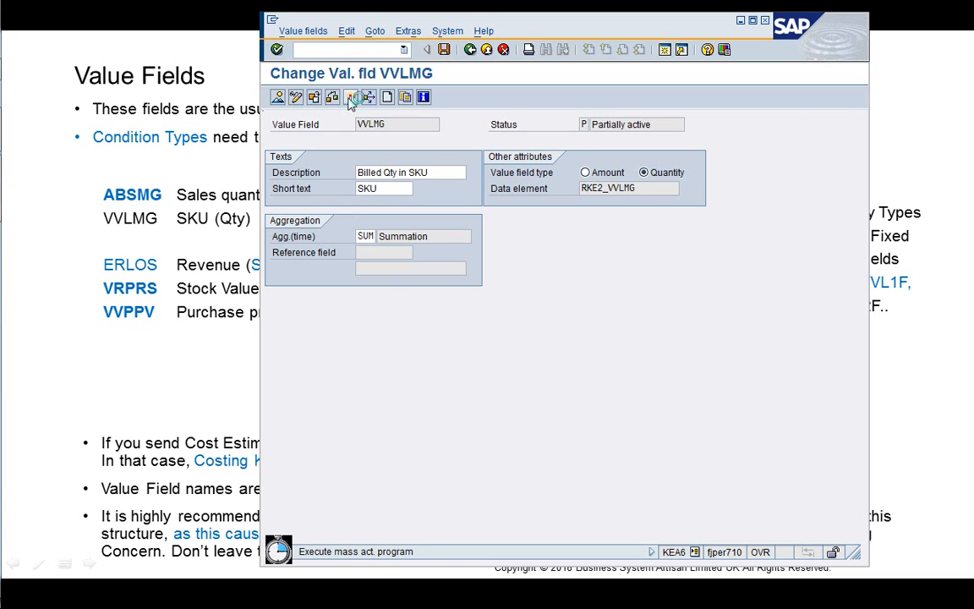
left_click(470, 49)
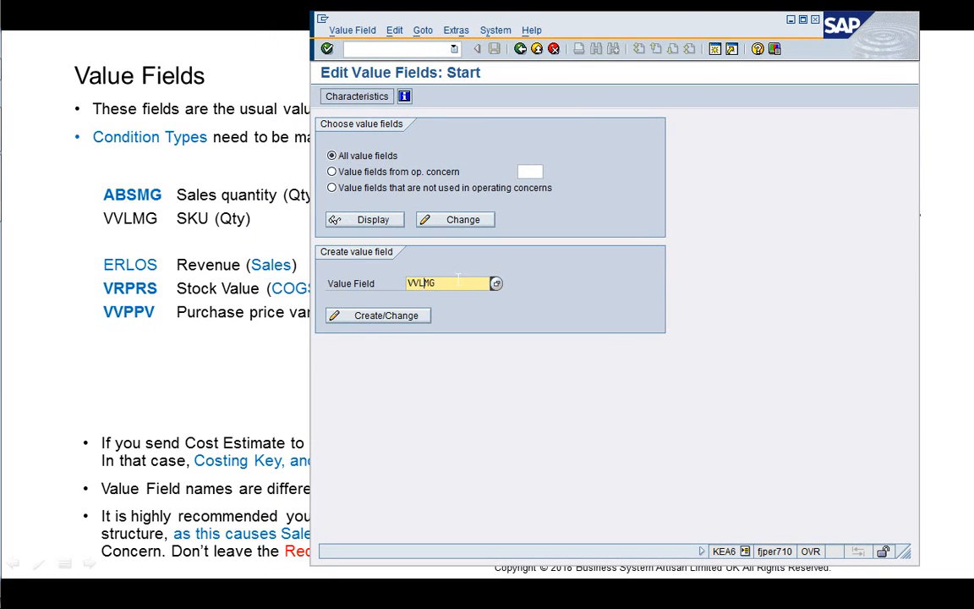
Start creating value field VVPPV with the description "Purchase Price Var." and the short text "Purch Pr V"
type("PPV")
left_click(420, 316)
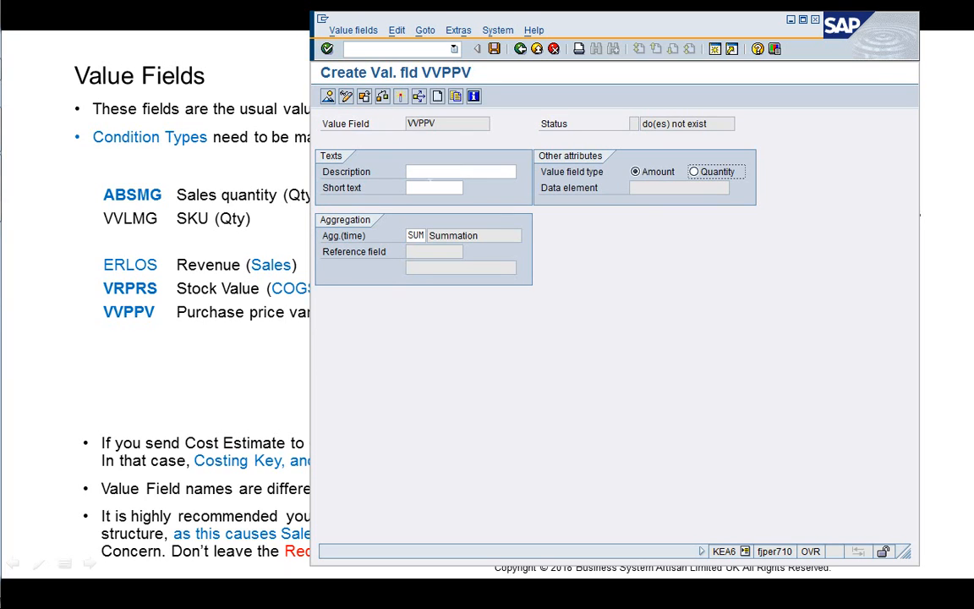
left_click(468, 172)
type("Pu")
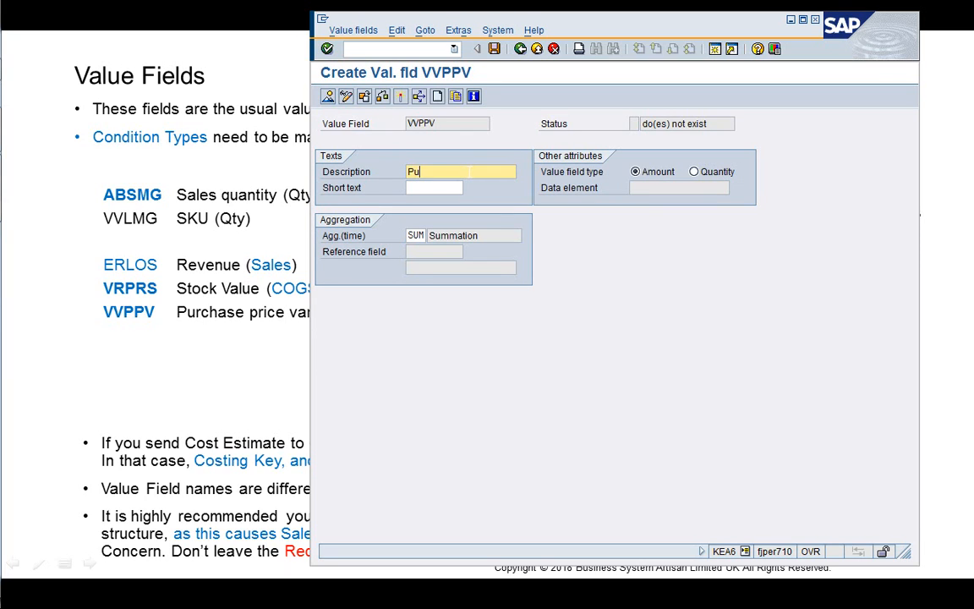
type("rchase")
type(" Price")
type(" Var")
type("ia")
key("Tab")
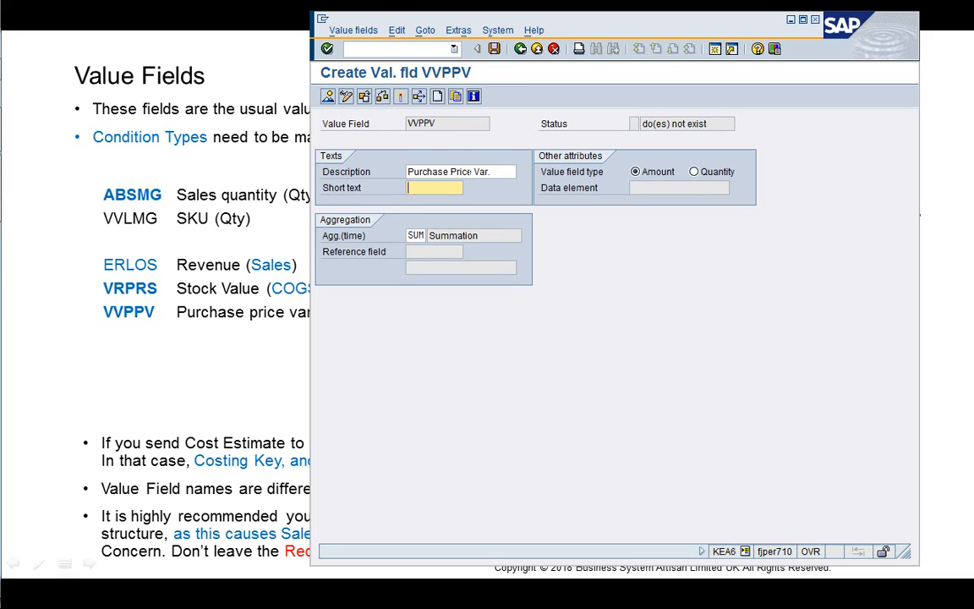
type("Purch Pr V")
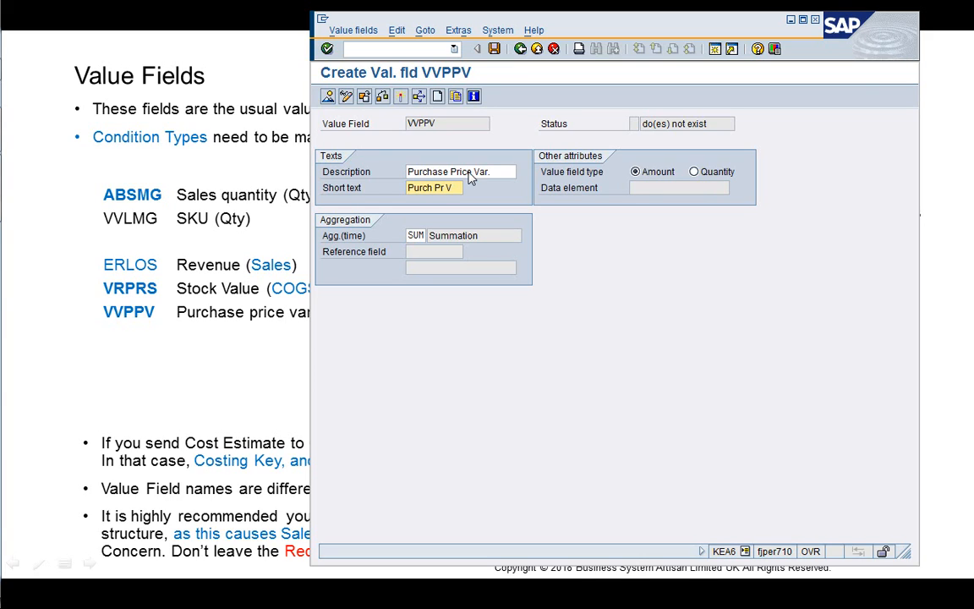
Save and activate value field VVPPV, returning to the value field start screen
left_click(494, 48)
left_click(401, 98)
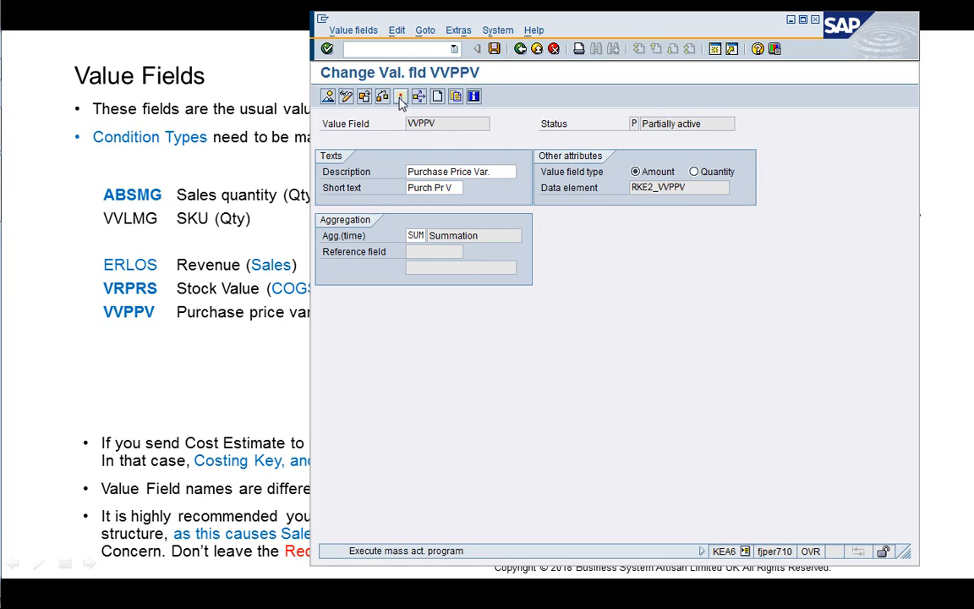
left_click(520, 48)
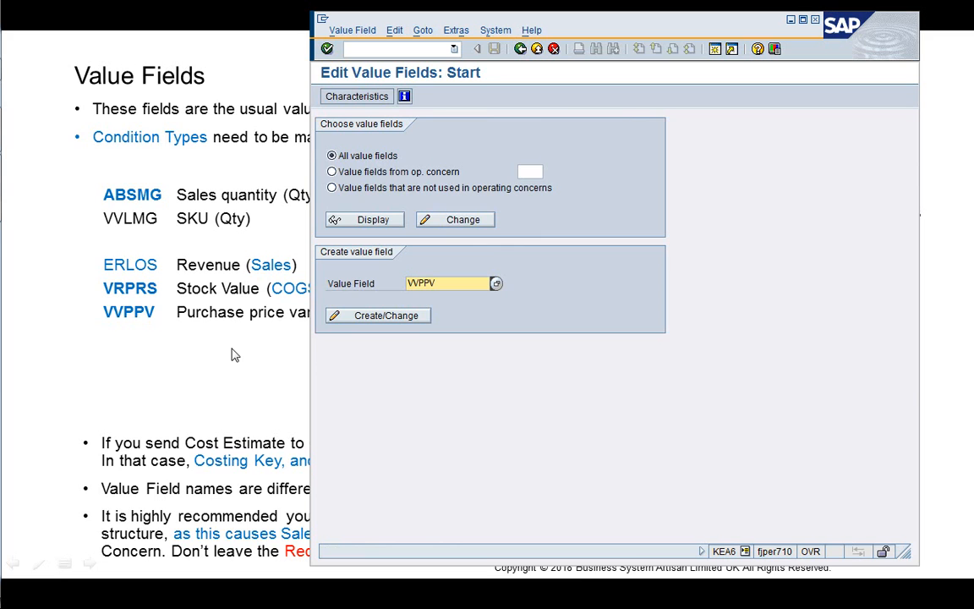
Check the cost estimate value fields on the slide behind the window, and open a new value field VVEXT for creation
left_click_drag(591, 22, 230, 41)
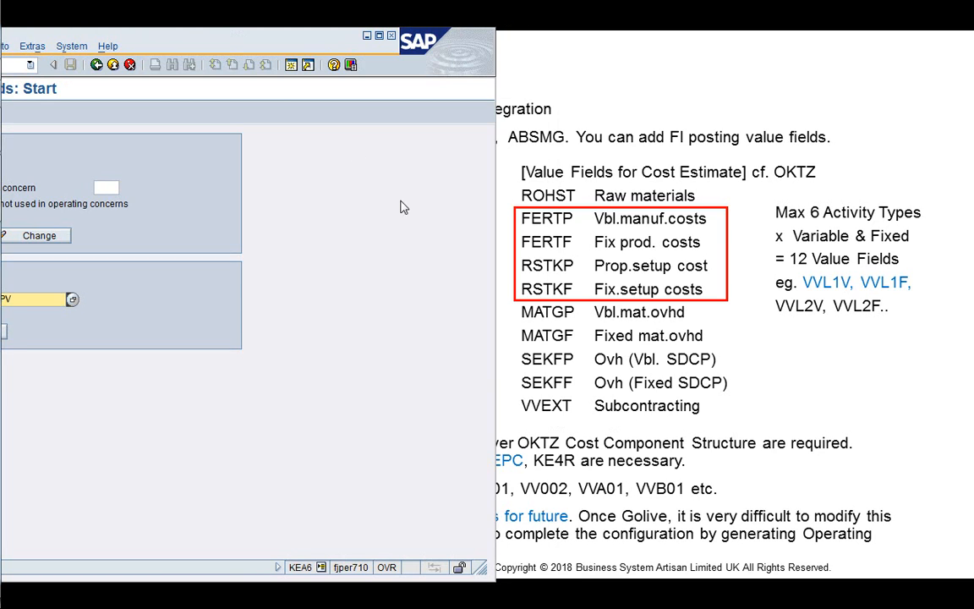
left_click_drag(206, 34, 542, 45)
type("EXT")
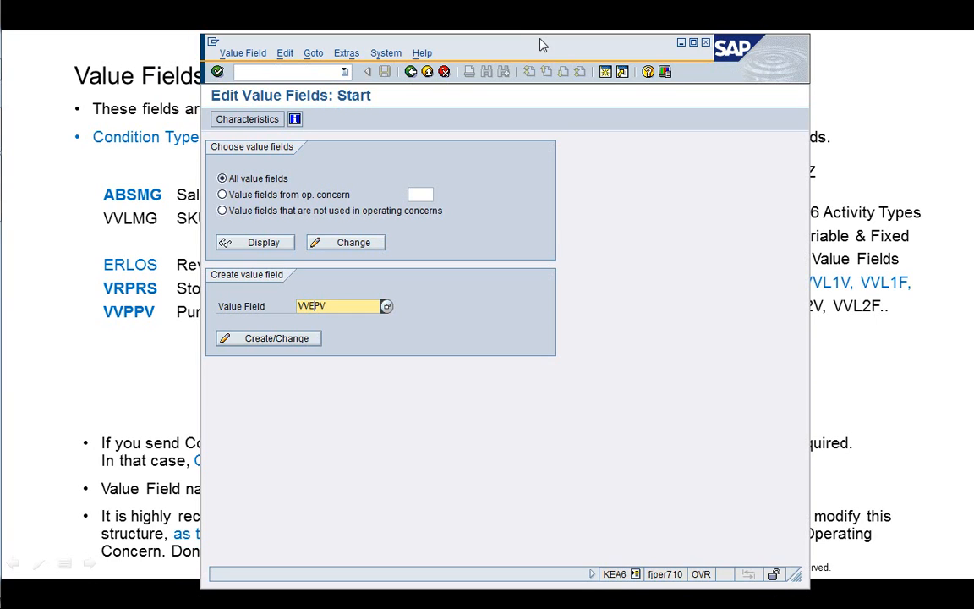
key("Return")
left_click(316, 338)
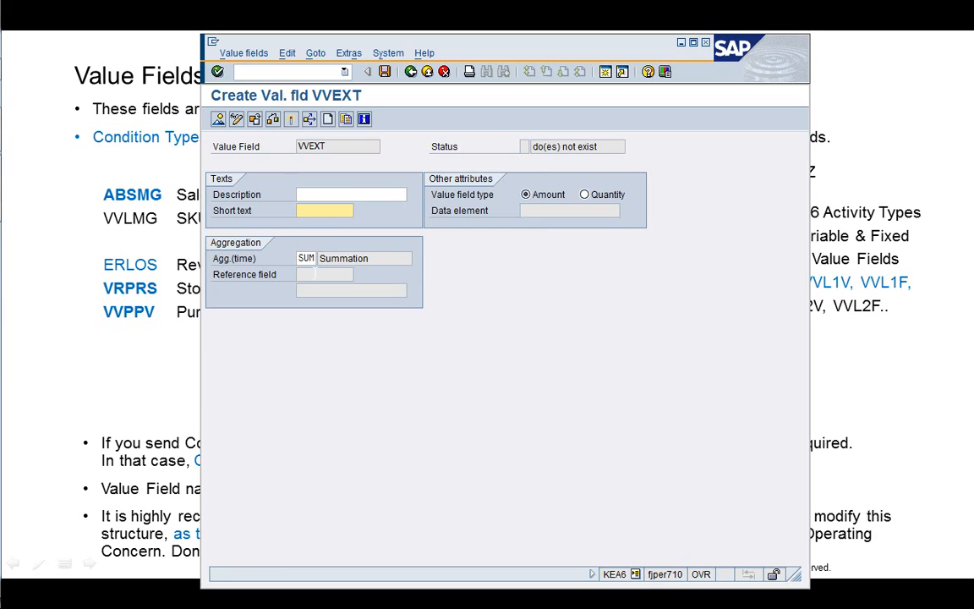
Give value field VVEXT the description "Subcontracting" and the short text "Subcontrac"
left_click(332, 194)
type("Sub")
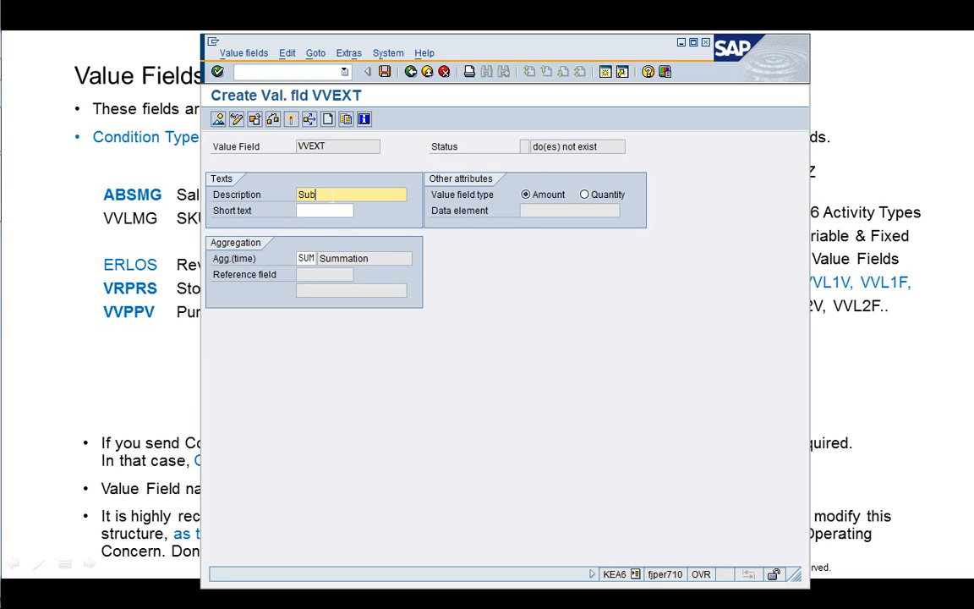
type("contratcing")
key("Left")
key("Left")
type("ct")
key("Tab")
type("Su")
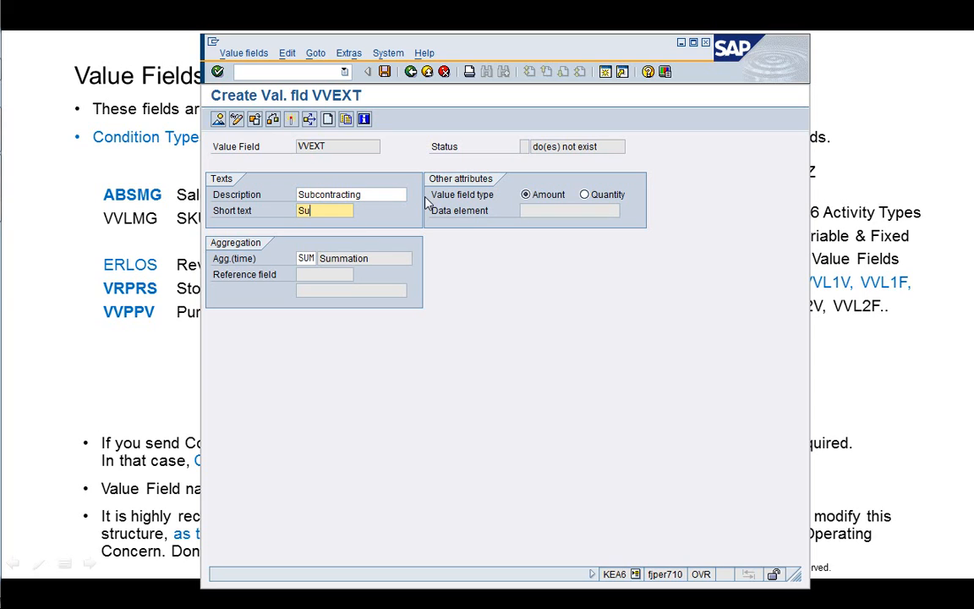
type("bcontrac")
Save and activate value field VVEXT, returning to the value field start screen
left_click(385, 72)
left_click(291, 118)
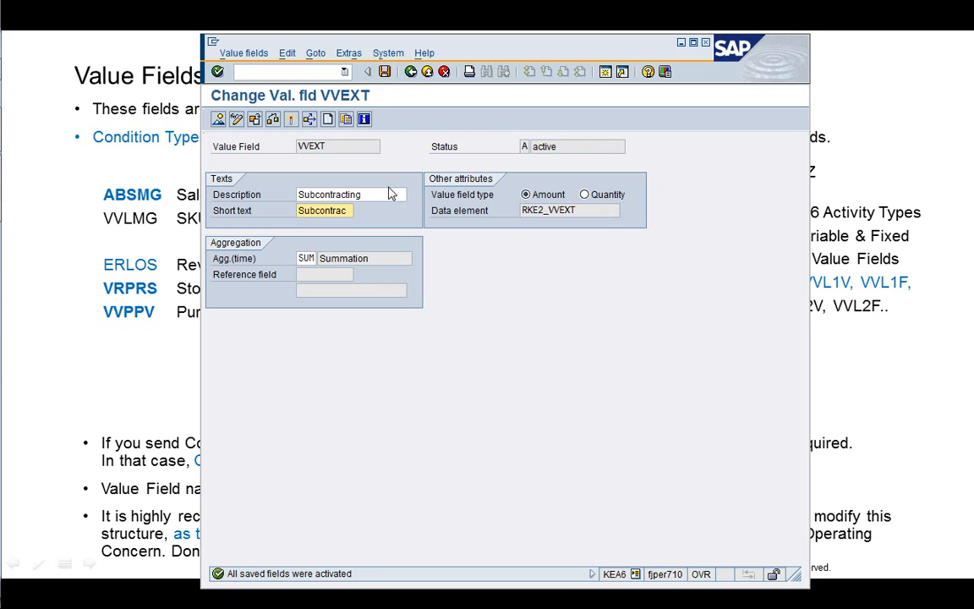
left_click(411, 72)
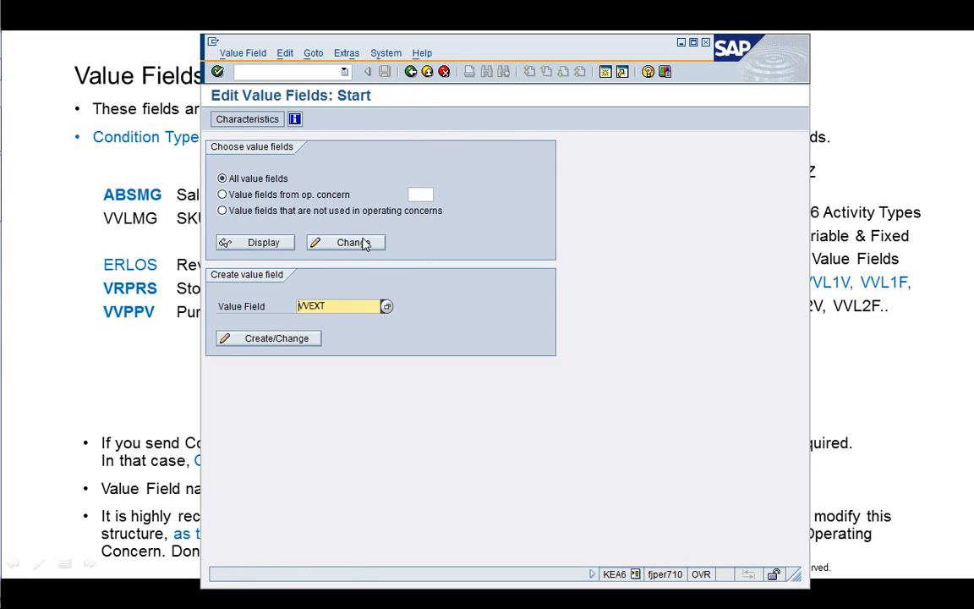
Display the overview of all value fields and examine its entries through to the VVEXT, VVLMG and VVPPV rows
left_click(272, 244)
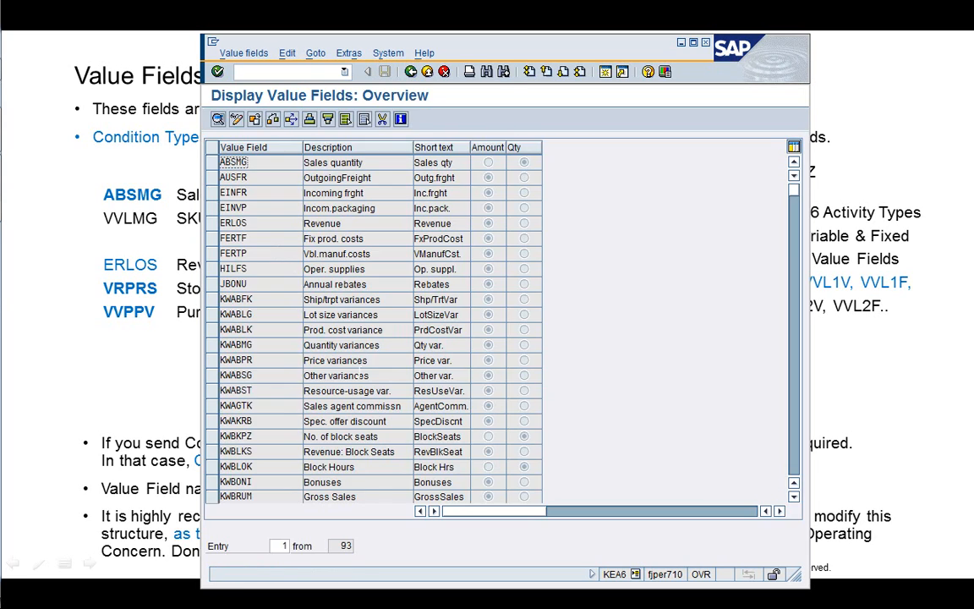
left_click(282, 180)
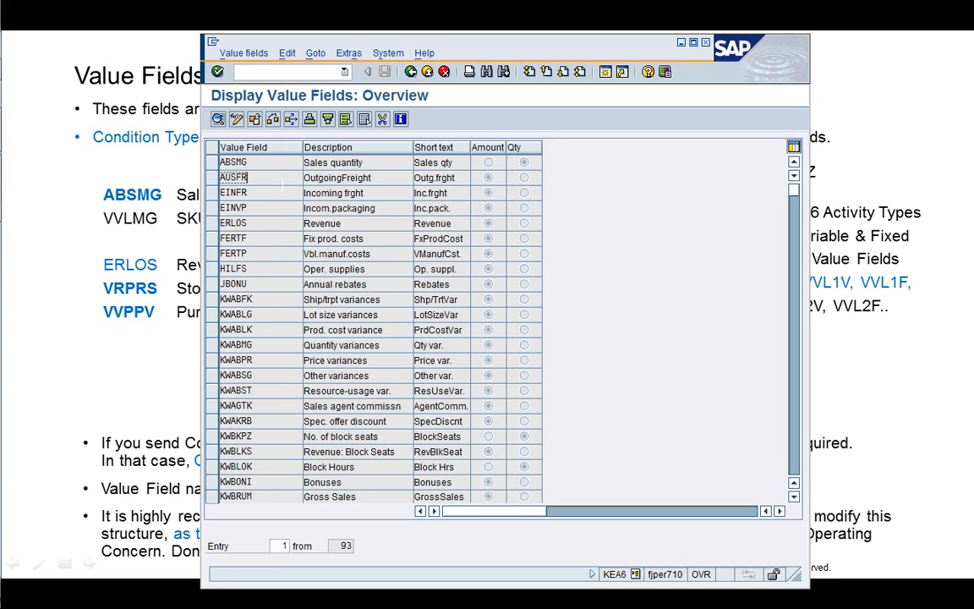
left_click(273, 237)
left_click(271, 283)
left_click(563, 73)
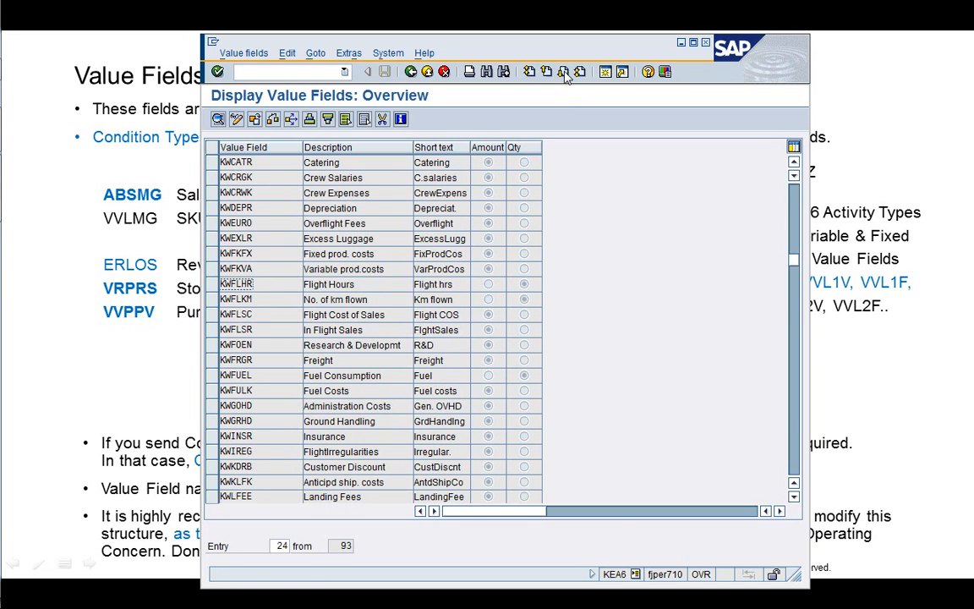
left_click(563, 73)
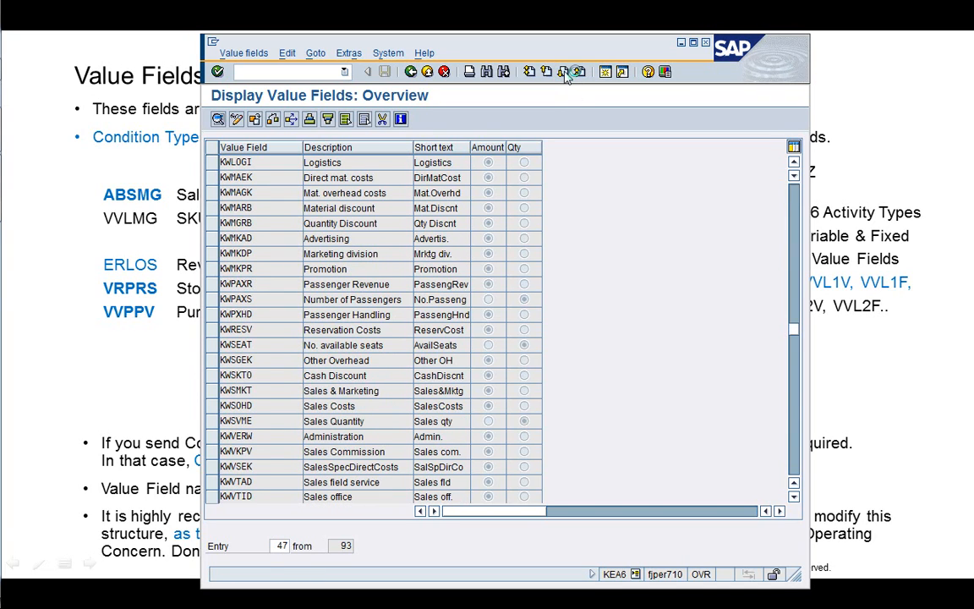
left_click(563, 73)
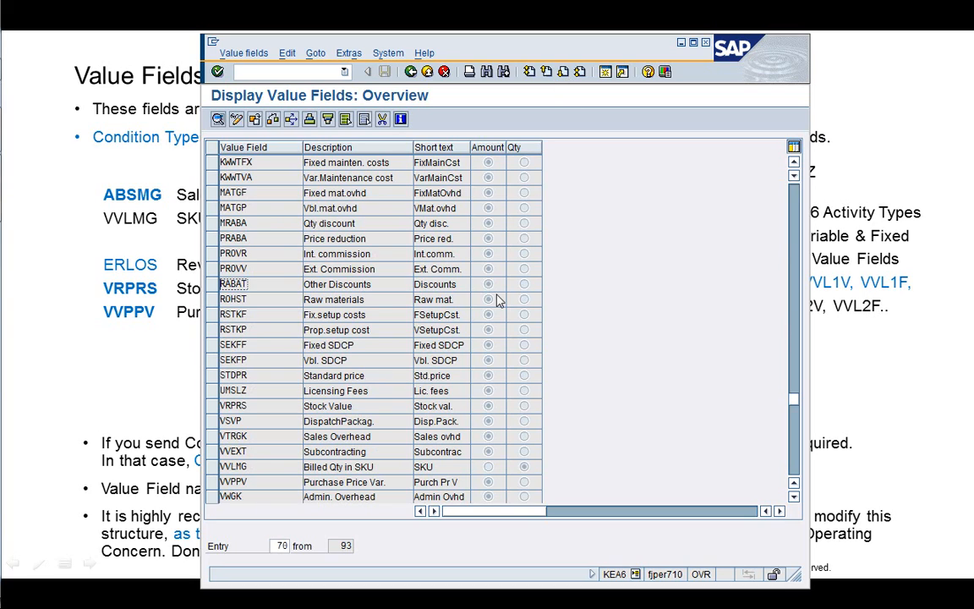
left_click(268, 432)
left_click(260, 452)
left_click(260, 469)
left_click(247, 481)
Examine the details and data element of value field VVEXT, returning to the overview
double_click(254, 451)
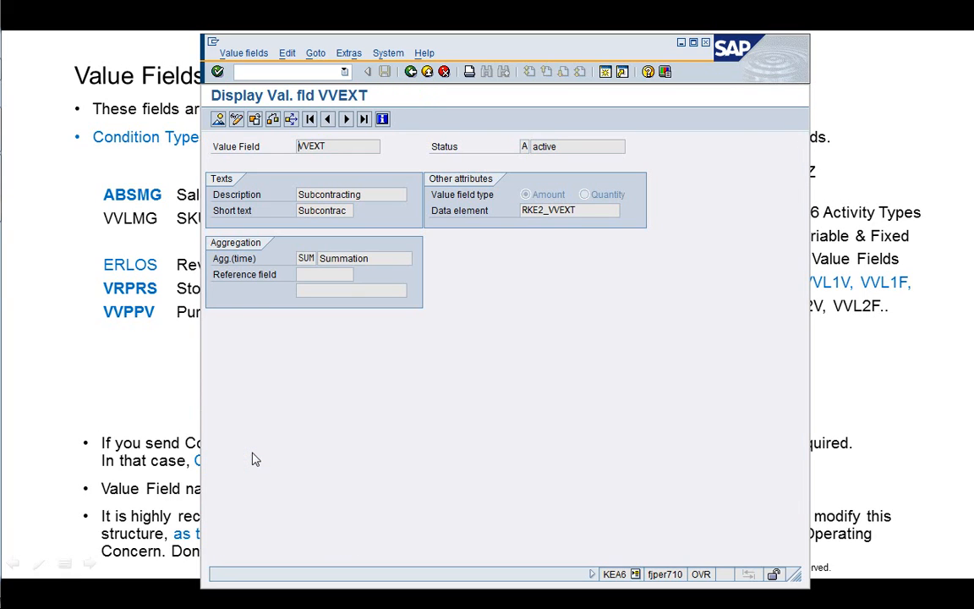
left_click(586, 212)
left_click(411, 73)
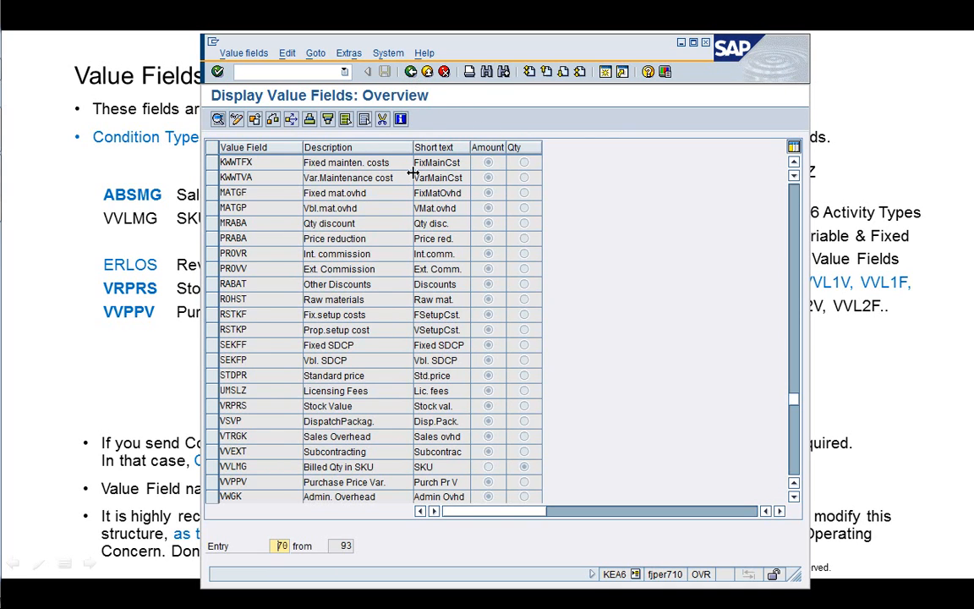
Leave value field maintenance for SAP Easy Access and switch back to the Value Fields slide
left_click(410, 73)
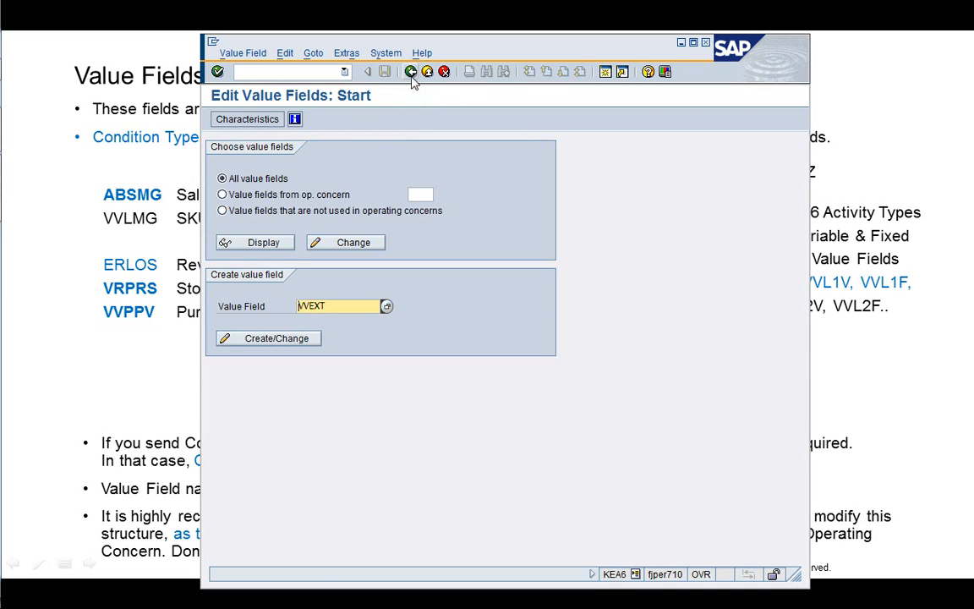
left_click(411, 73)
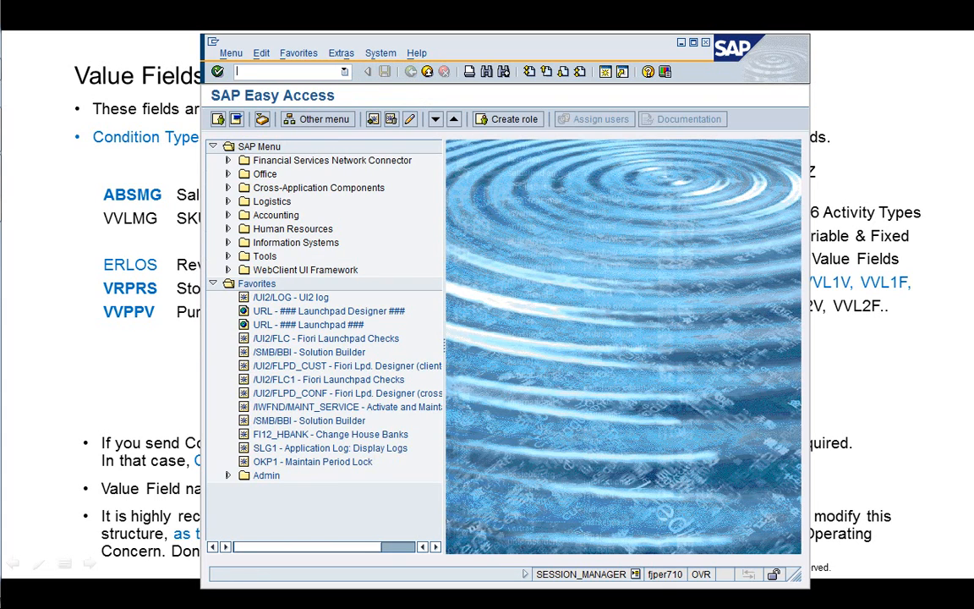
key("alt+Tab")
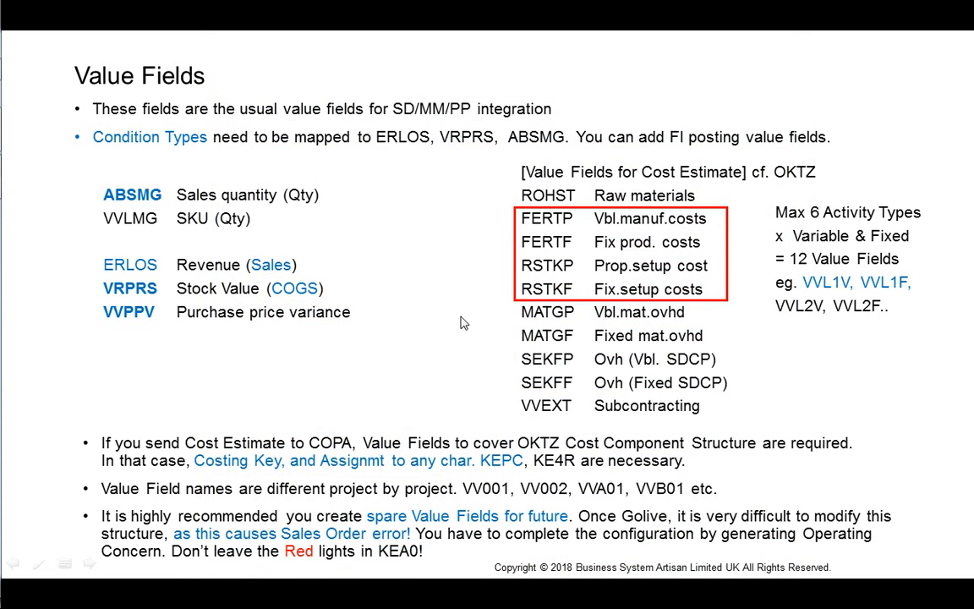